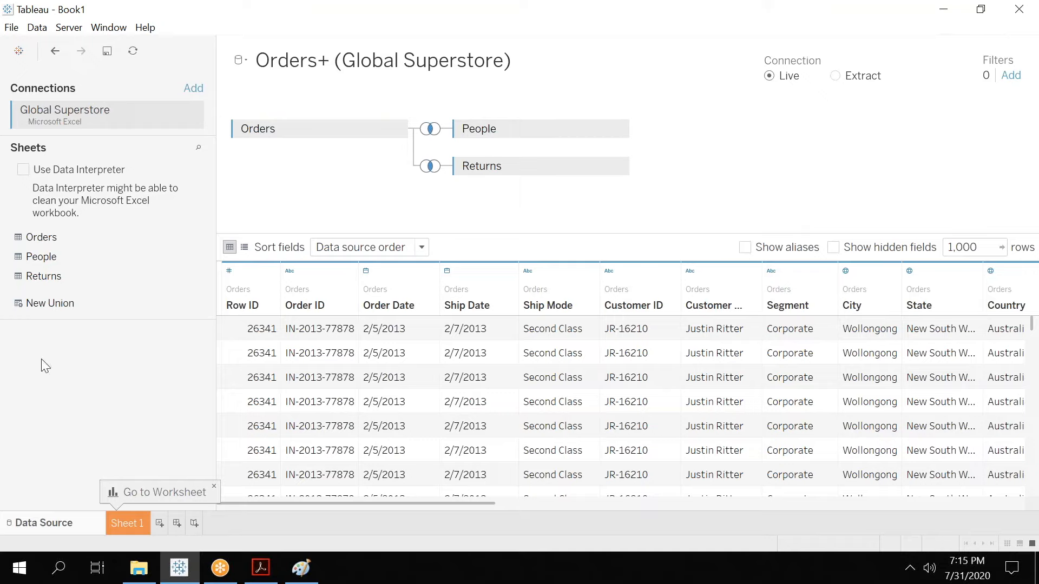
Open Sheet 1 and add Country from the Orders dimensions to create a map of countries.
left_click(126, 526)
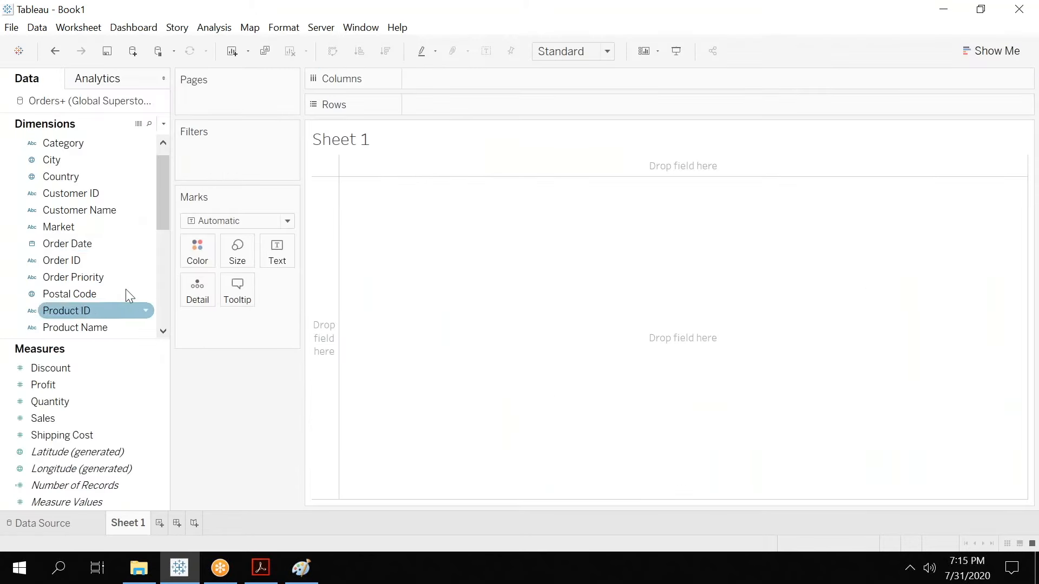
left_click(151, 180)
left_click_drag(151, 179, 166, 160)
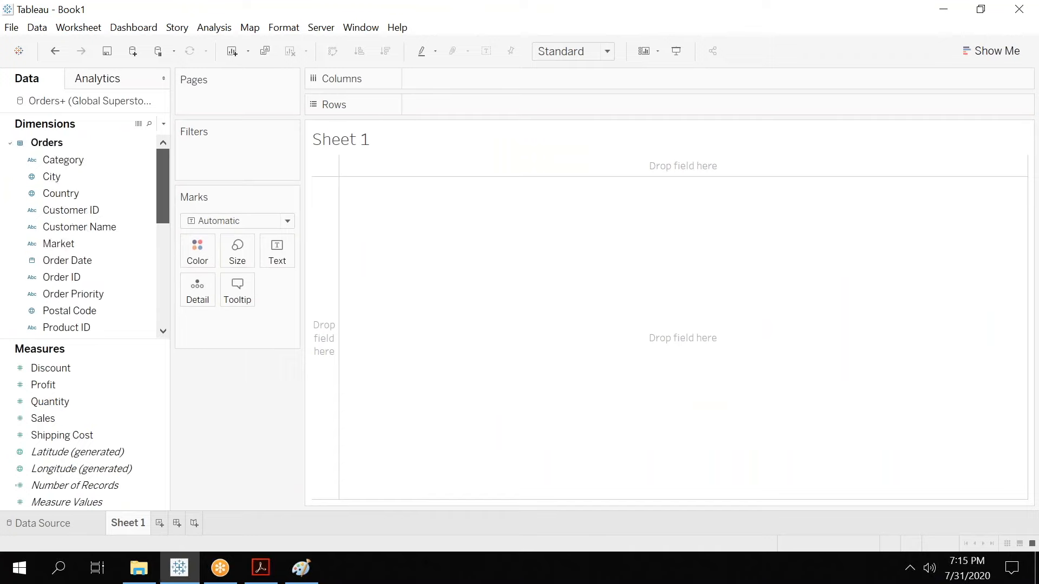
left_click(72, 189)
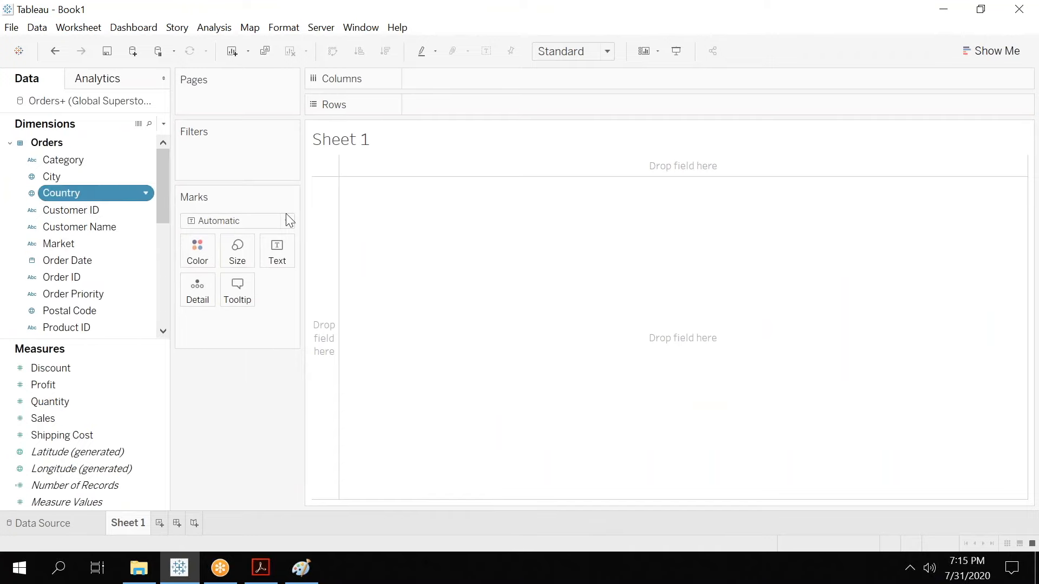
double_click(98, 192)
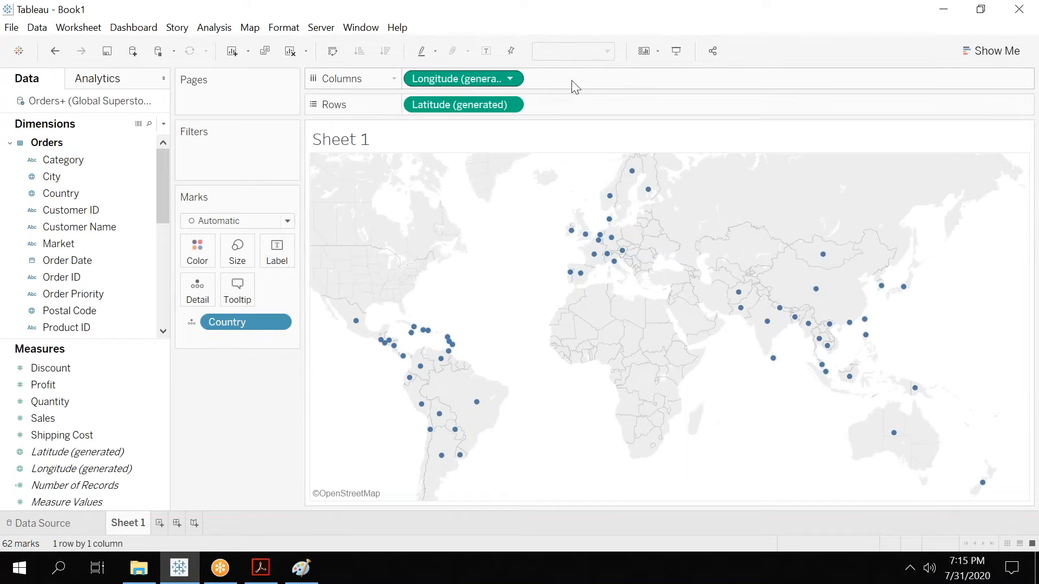
Remove the generated longitude and latitude fields and move Country to Rows to list the countries.
left_click_drag(475, 81, 413, 145)
left_click_drag(459, 106, 325, 292)
left_click_drag(233, 323, 430, 105)
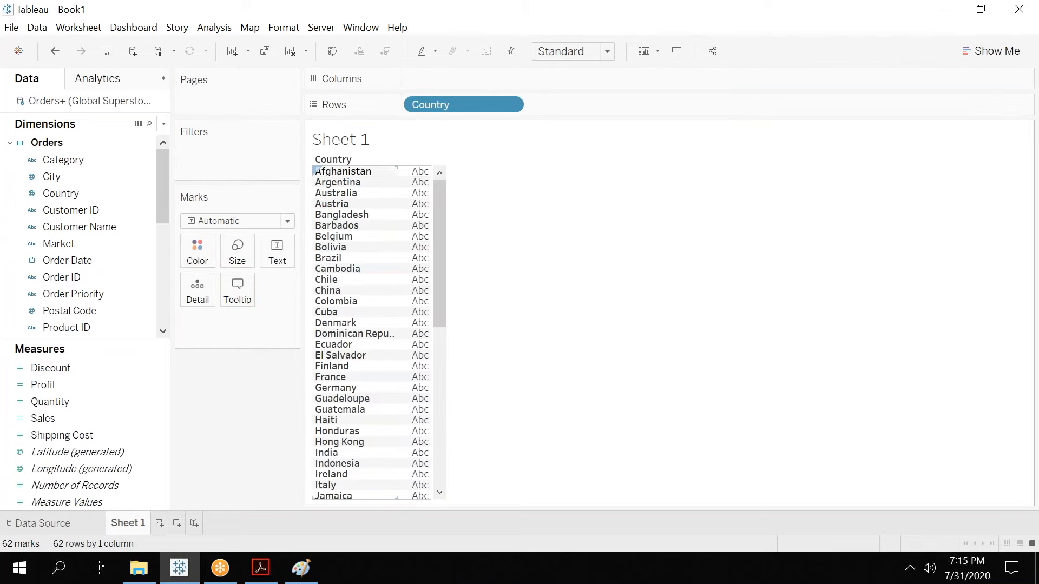
left_click_drag(442, 262, 443, 423)
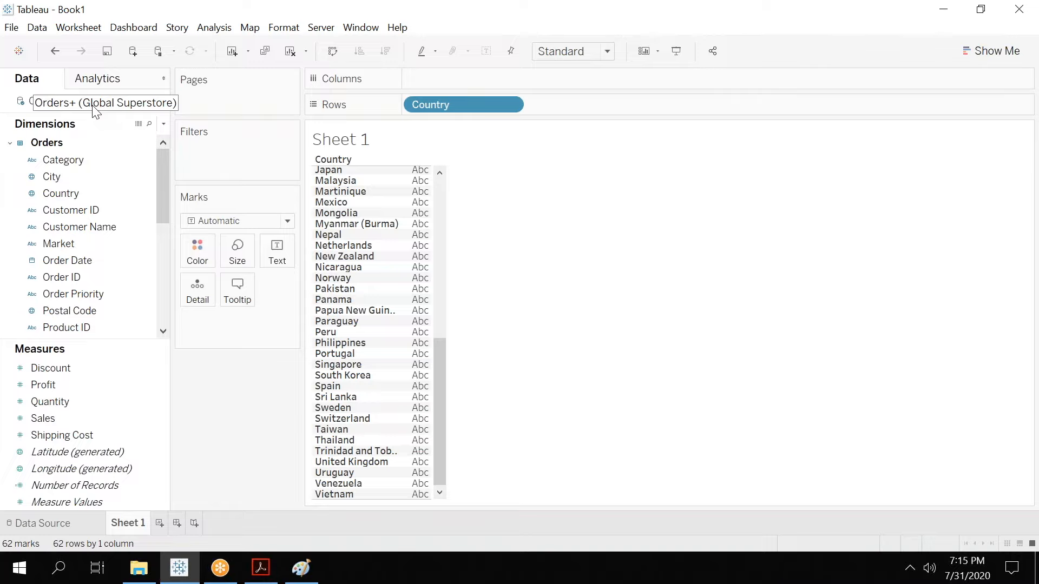
Clear Country from Rows and place Order Date on Columns to show the years.
left_click_drag(439, 106, 95, 156)
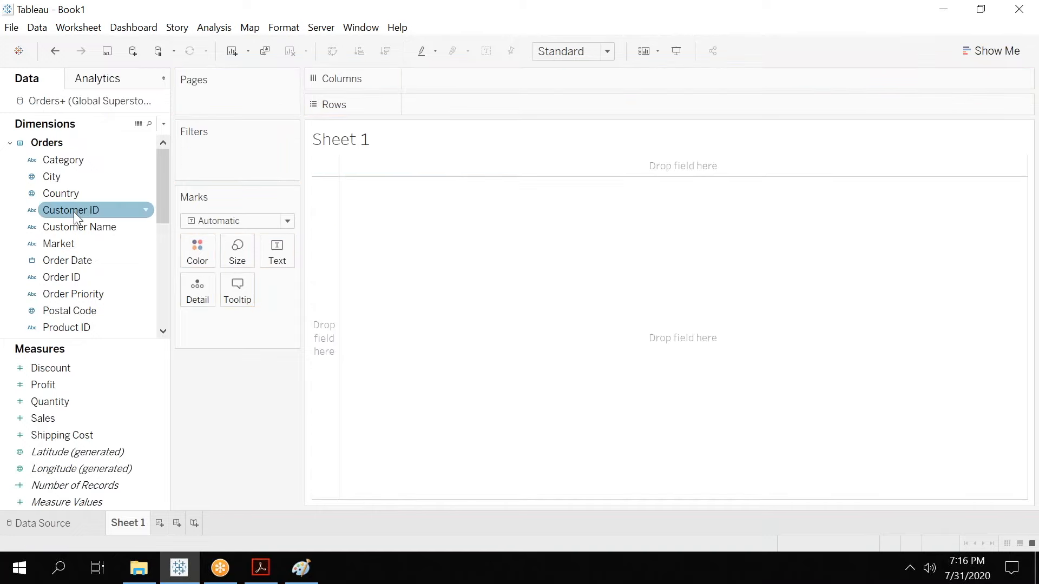
left_click_drag(84, 264, 463, 79)
mouse_move(334, 193)
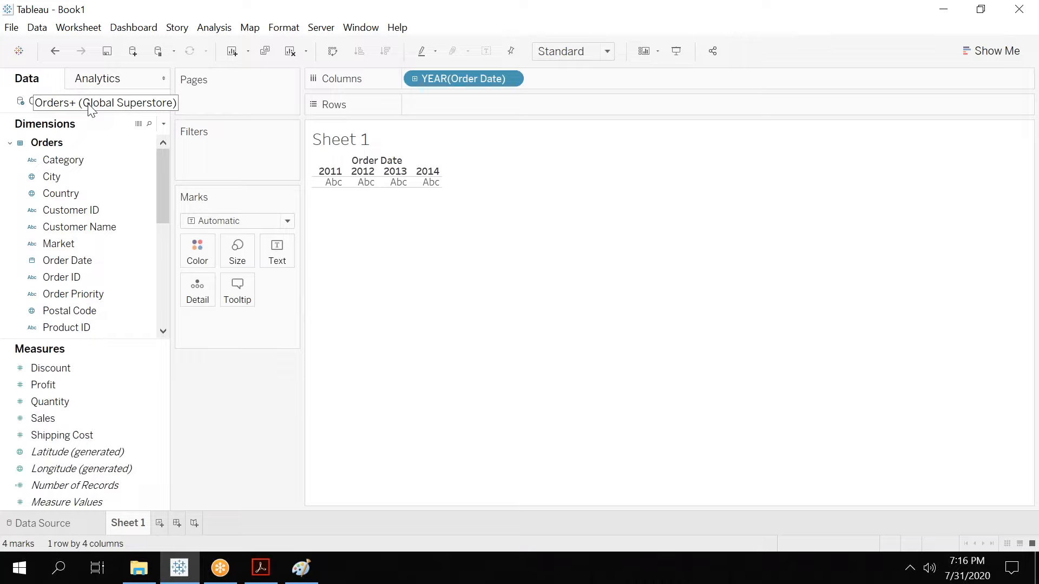
mouse_move(165, 193)
left_mouse_down()
mouse_move(164, 222)
mouse_move(168, 184)
left_mouse_up()
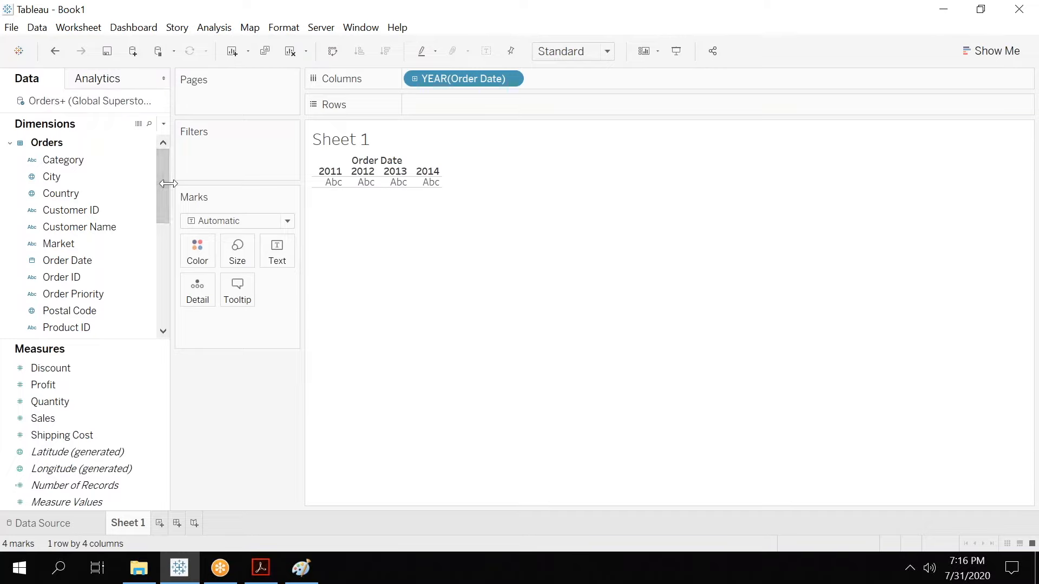
Return to the data source page and switch the connection from Live to Extract.
left_click(69, 528)
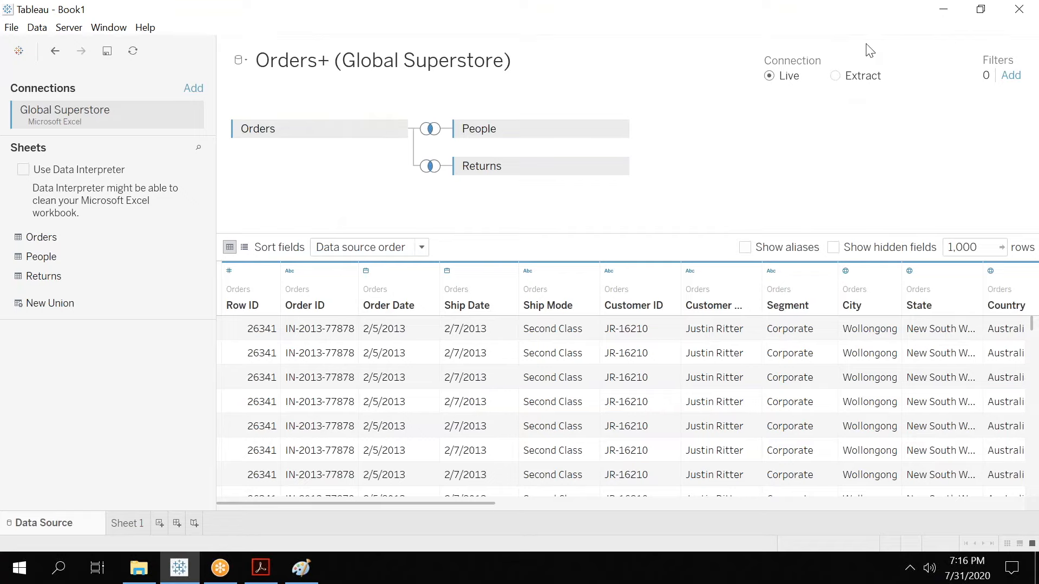
left_click(835, 77)
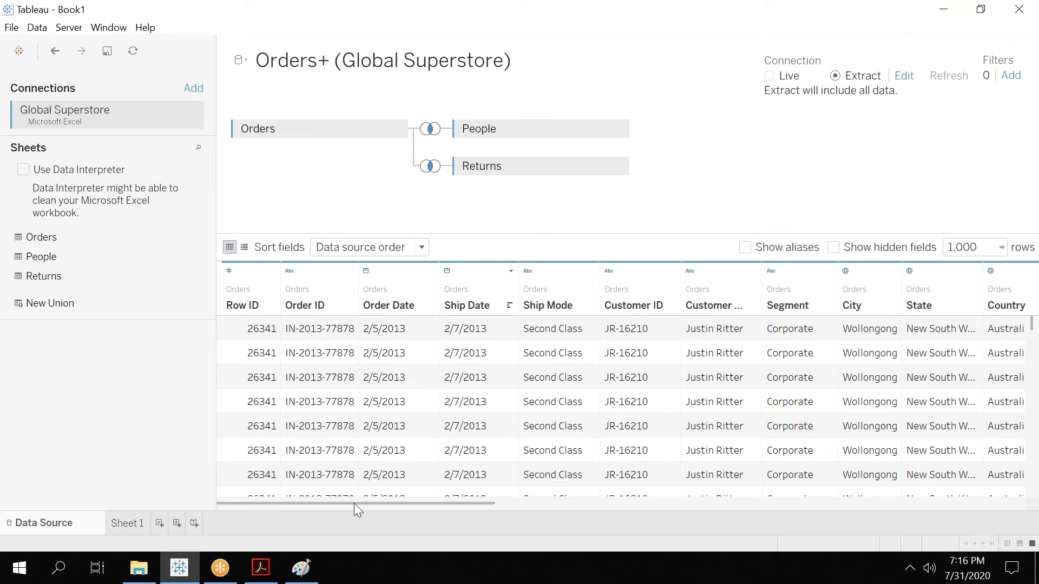
left_click_drag(353, 503, 437, 504)
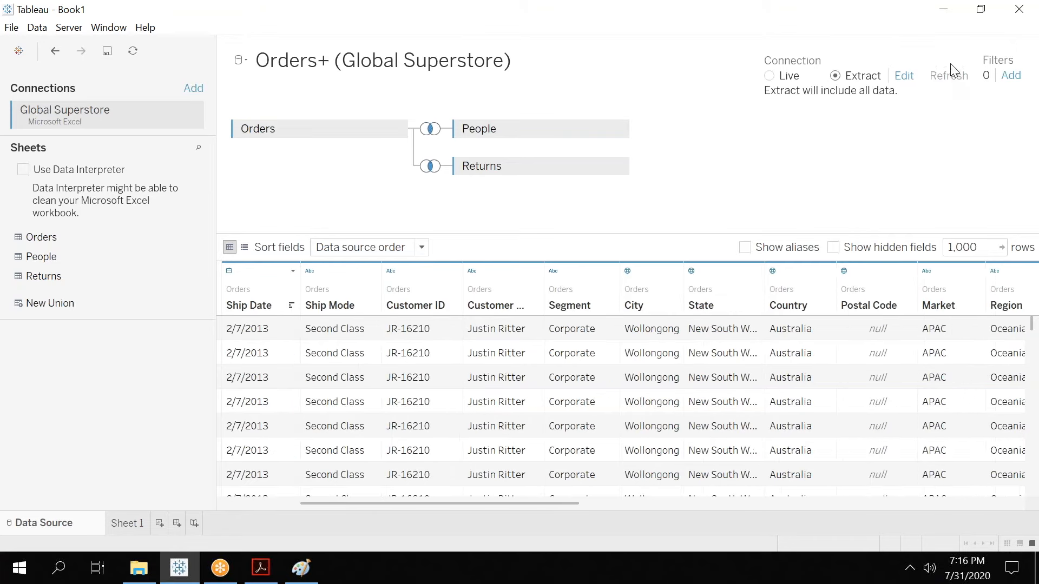
Add a data source filter on Category that keeps only Technology.
left_click(1009, 77)
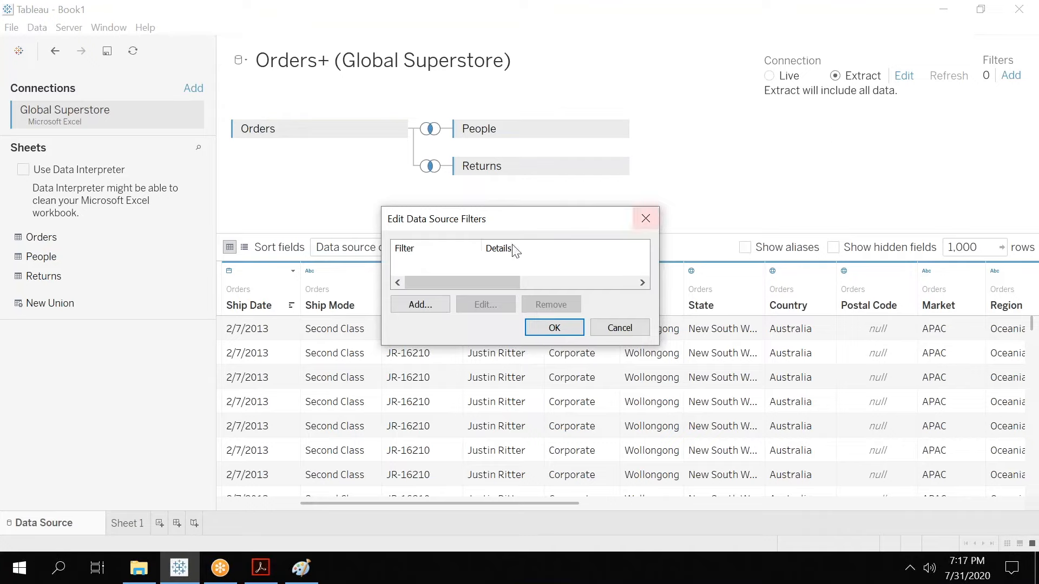
left_click(409, 304)
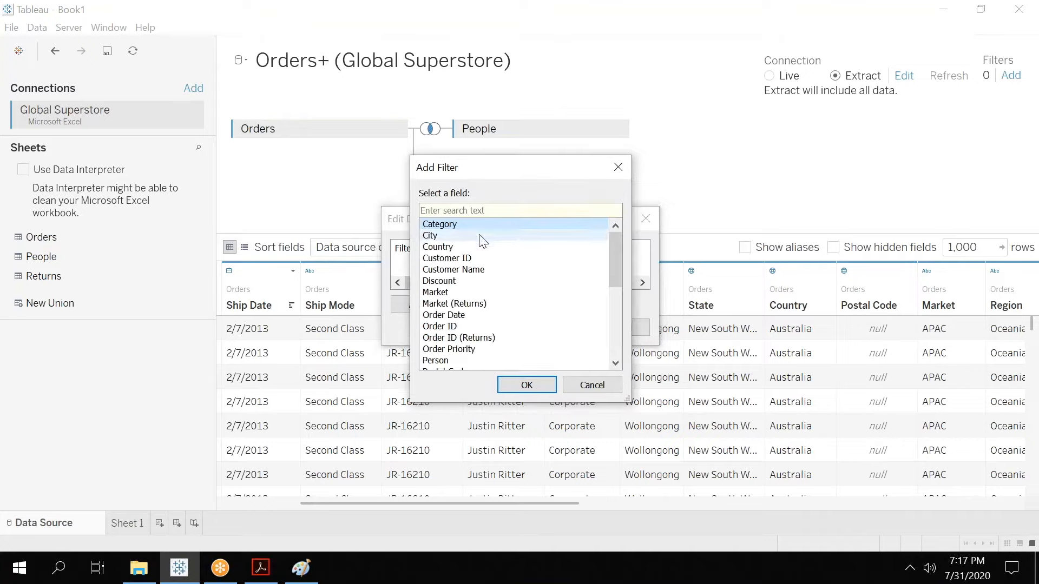
left_click(533, 383)
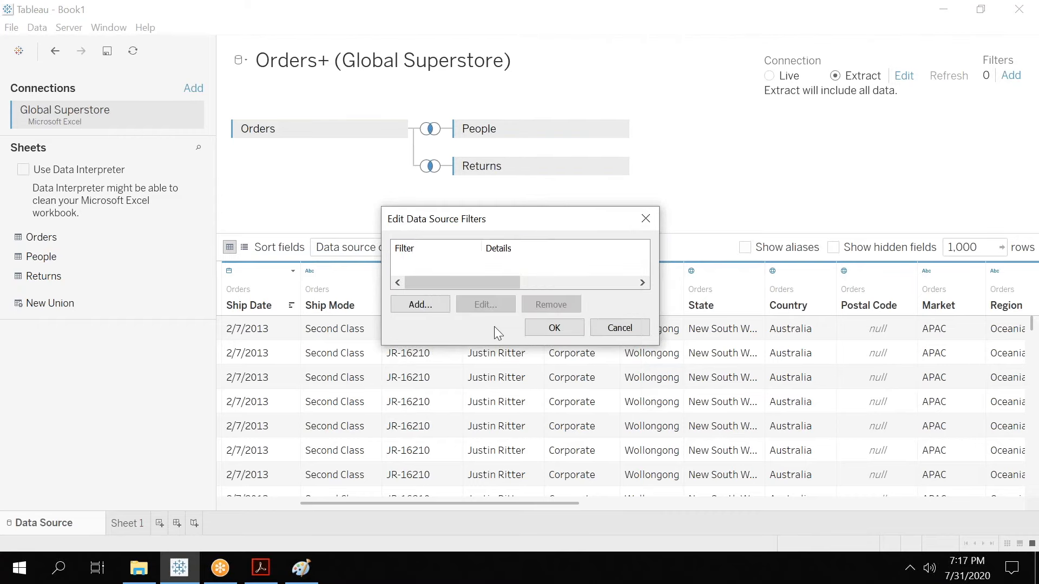
left_click(395, 200)
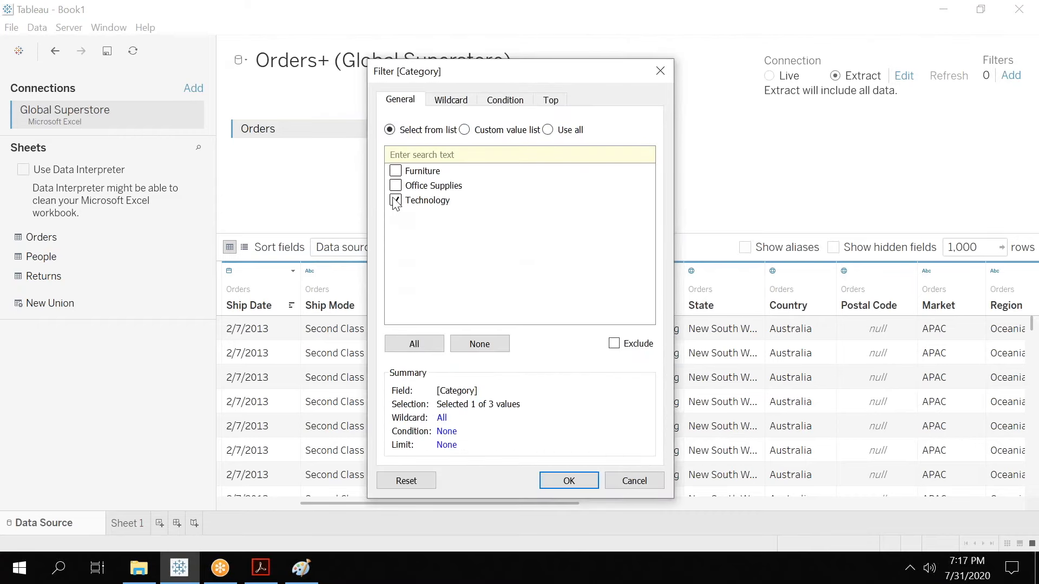
left_click(575, 479)
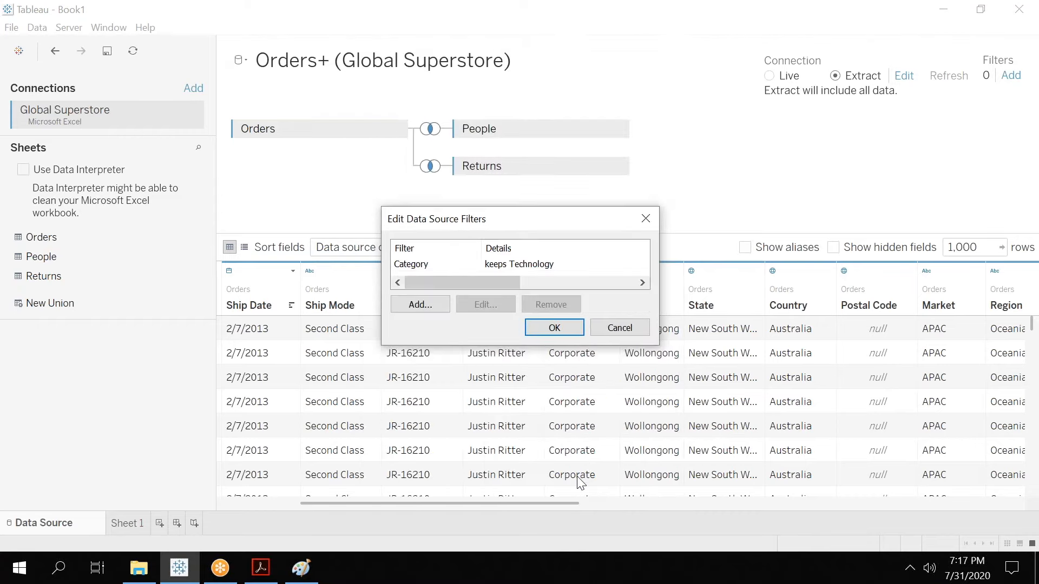
left_click(550, 334)
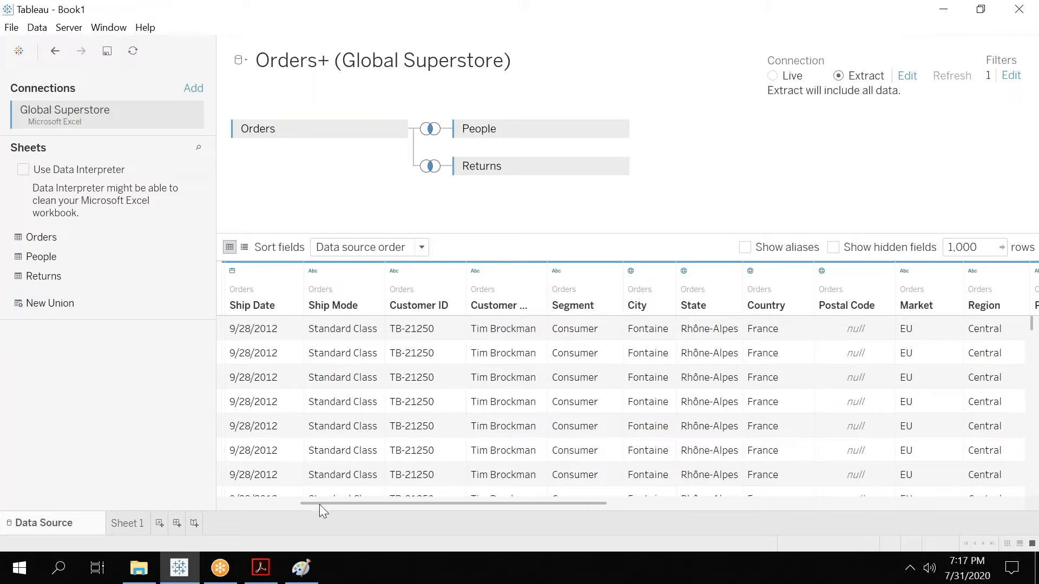
Inspect the data type options for the Row ID field.
left_click_drag(320, 502, 238, 504)
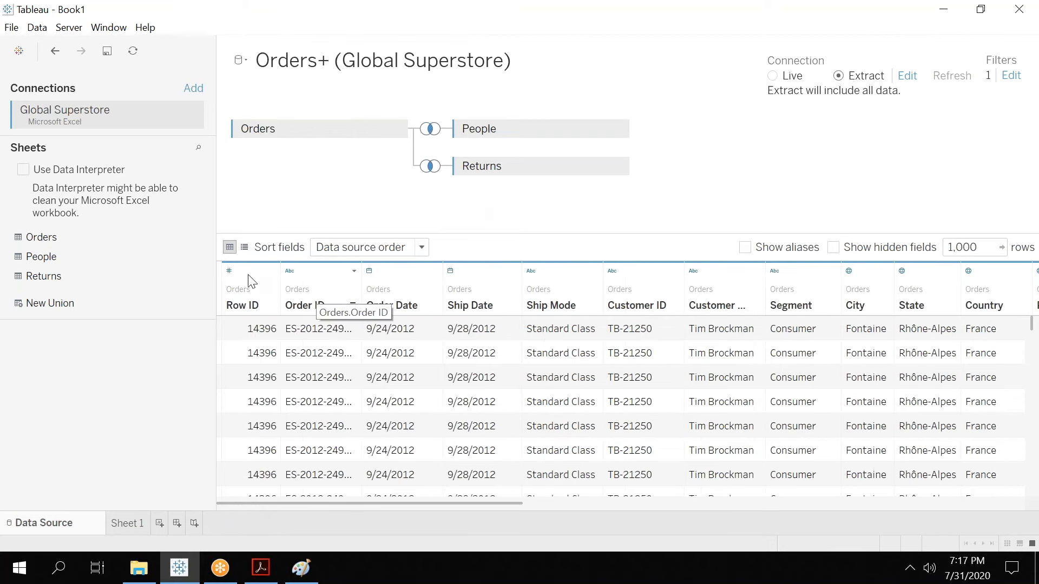
left_click(227, 272)
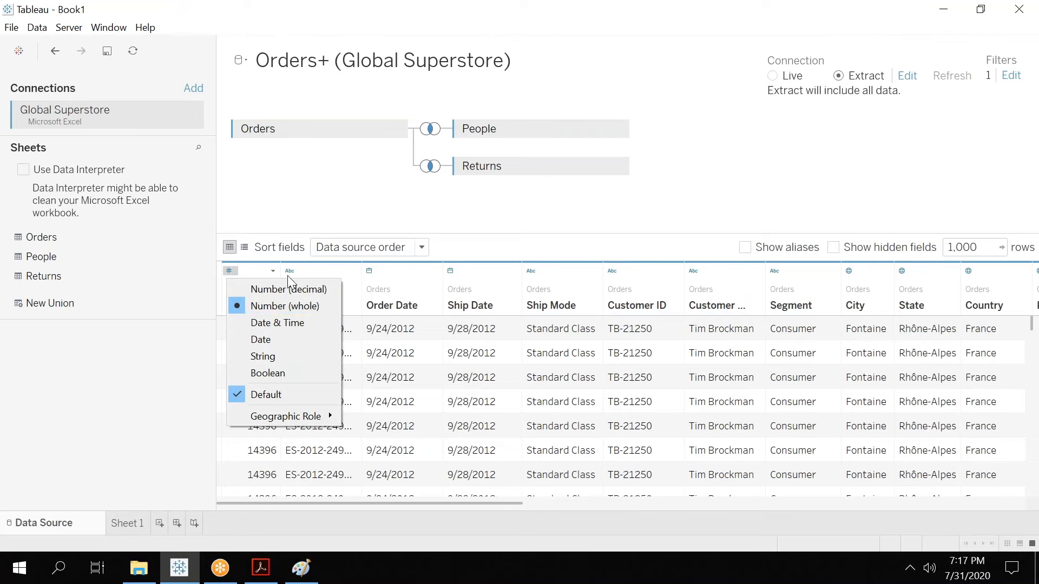
left_click(471, 197)
Open the Row ID aliases and set the alias of member 10 to Ten.
left_click(273, 271)
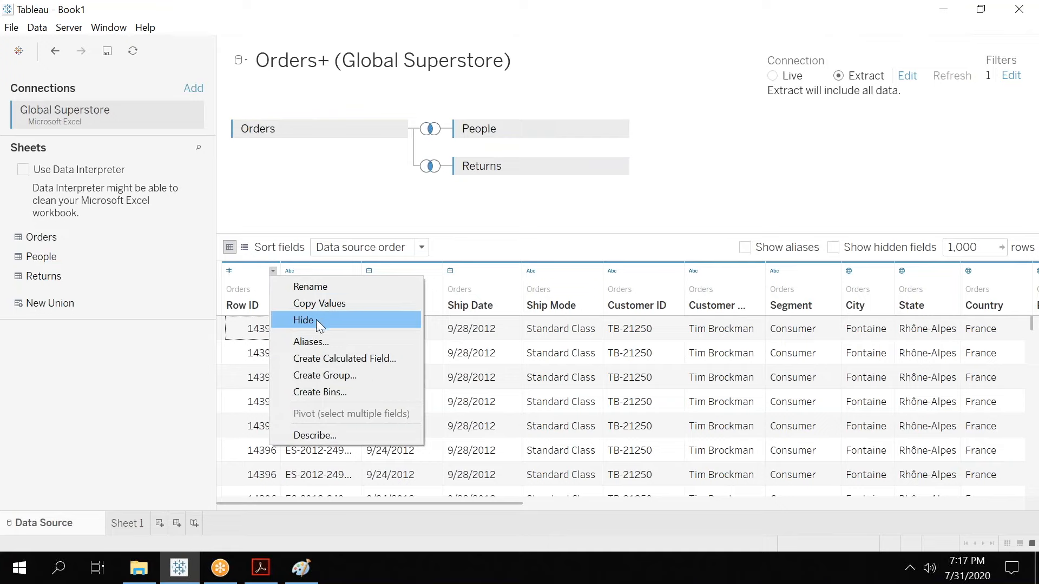
left_click(320, 341)
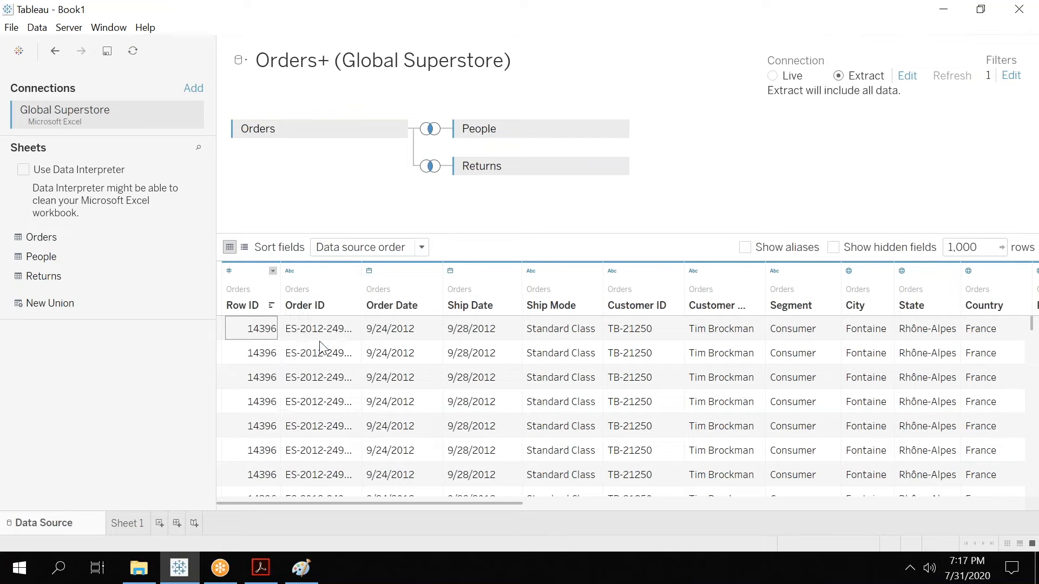
left_click(260, 201)
left_click_drag(258, 202, 260, 397)
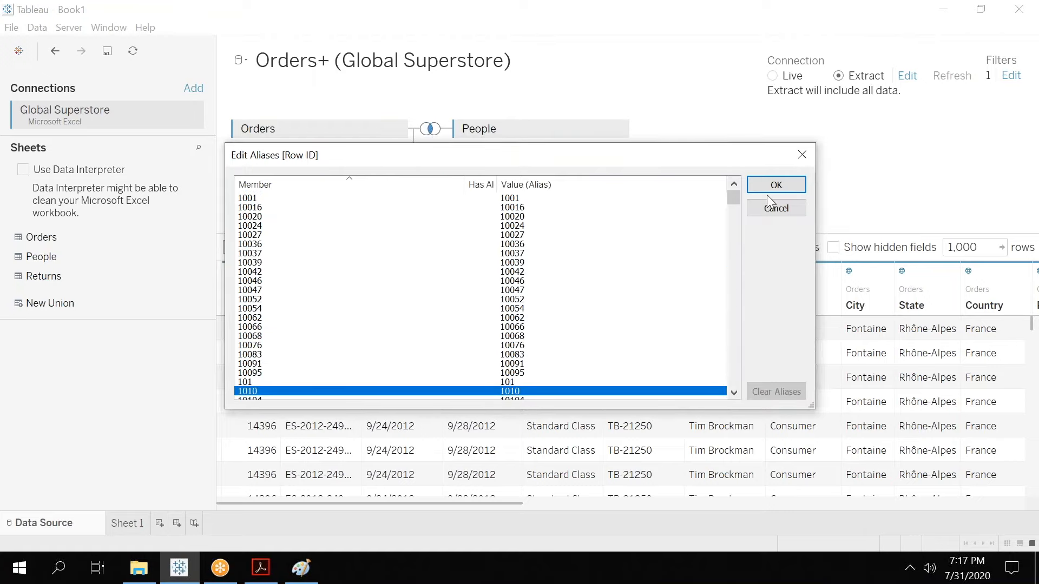
scroll(729, 195, "up", 2)
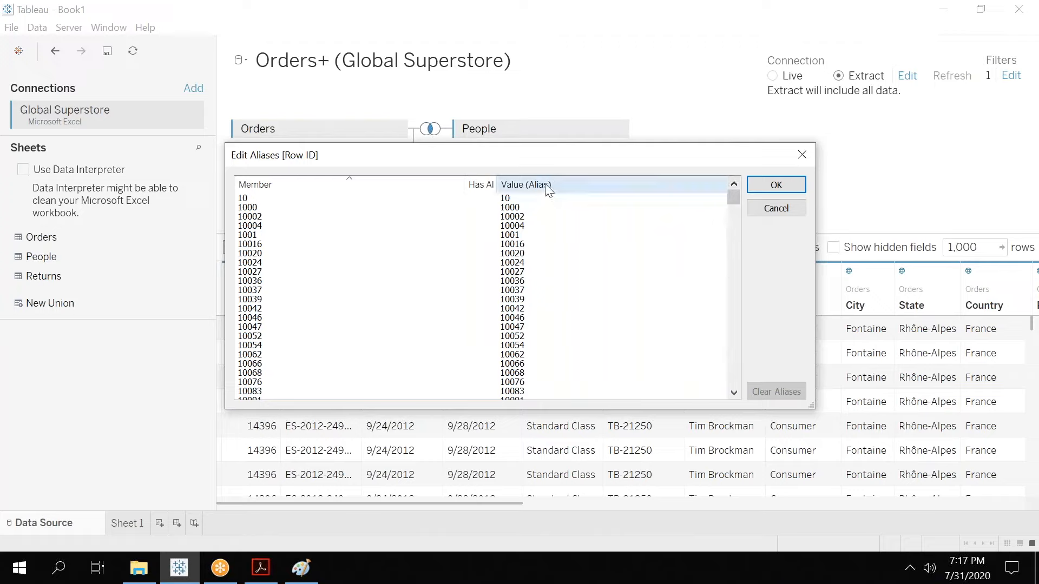
double_click(528, 199)
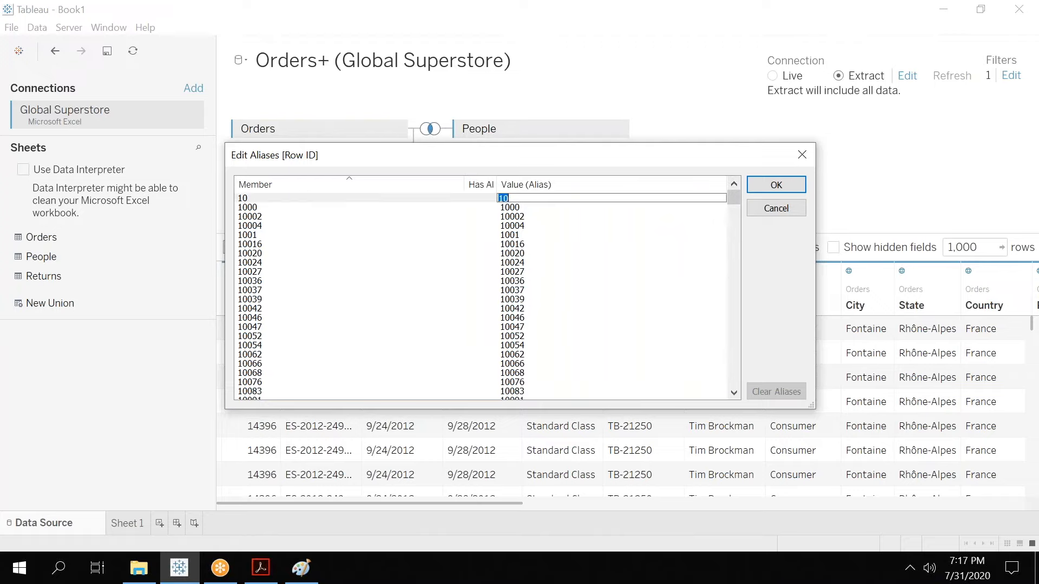
type("Ten")
Set the alias of member 1000 to Thoousand and confirm the aliases.
left_click(524, 210)
left_click(525, 210)
key("BackSpace")
key("BackSpace")
key("BackSpace")
type("Thoou")
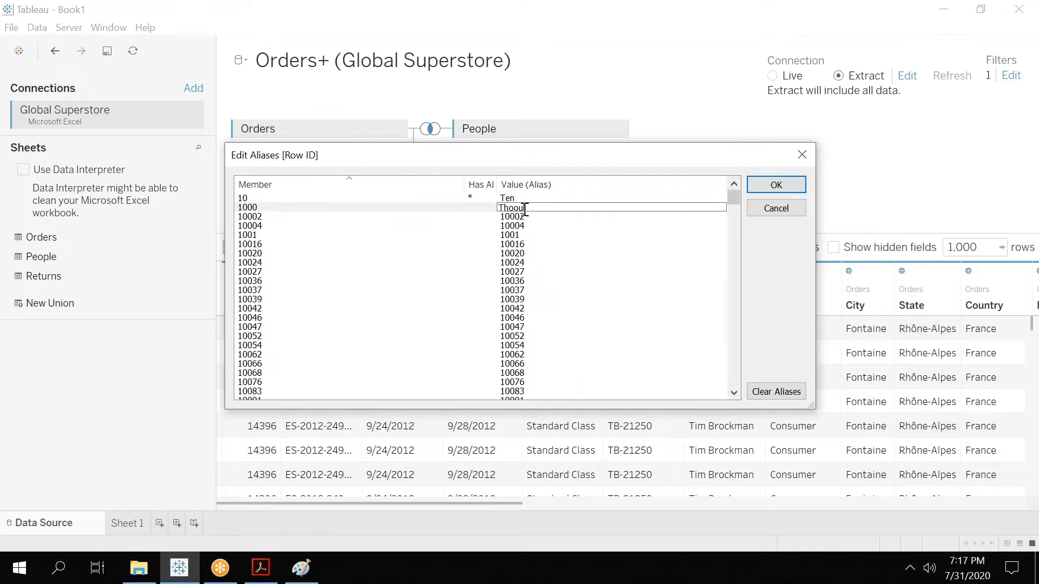
type("sand")
key("Return")
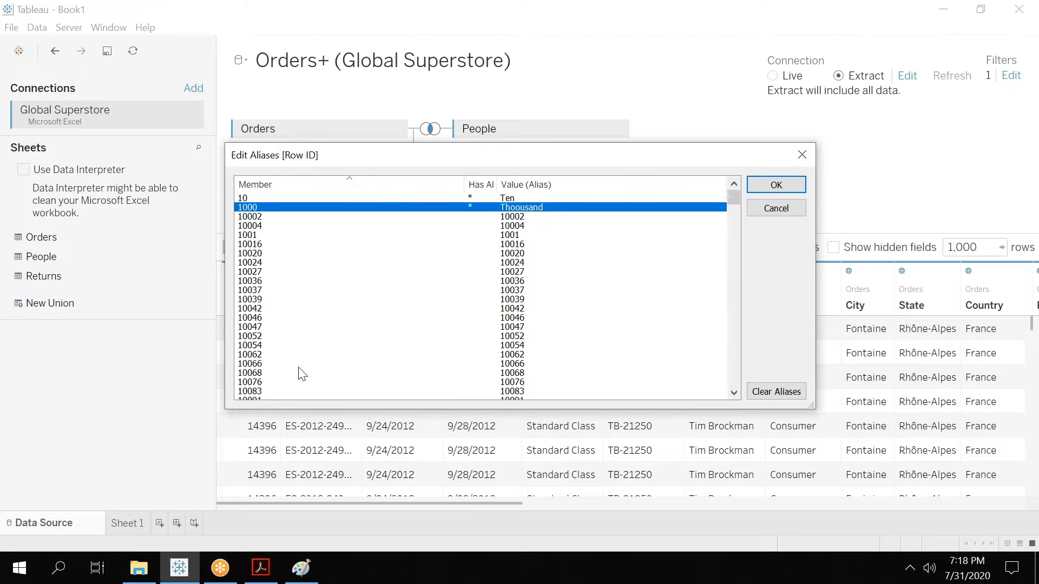
left_click(786, 182)
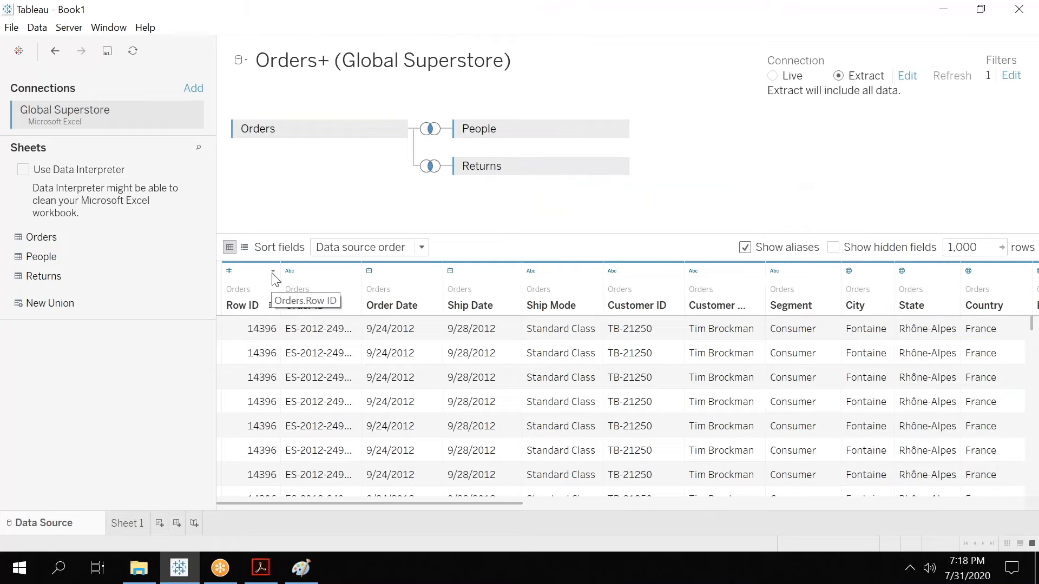
Reopen the Row ID aliases to review them, then close without changes.
left_click(274, 271)
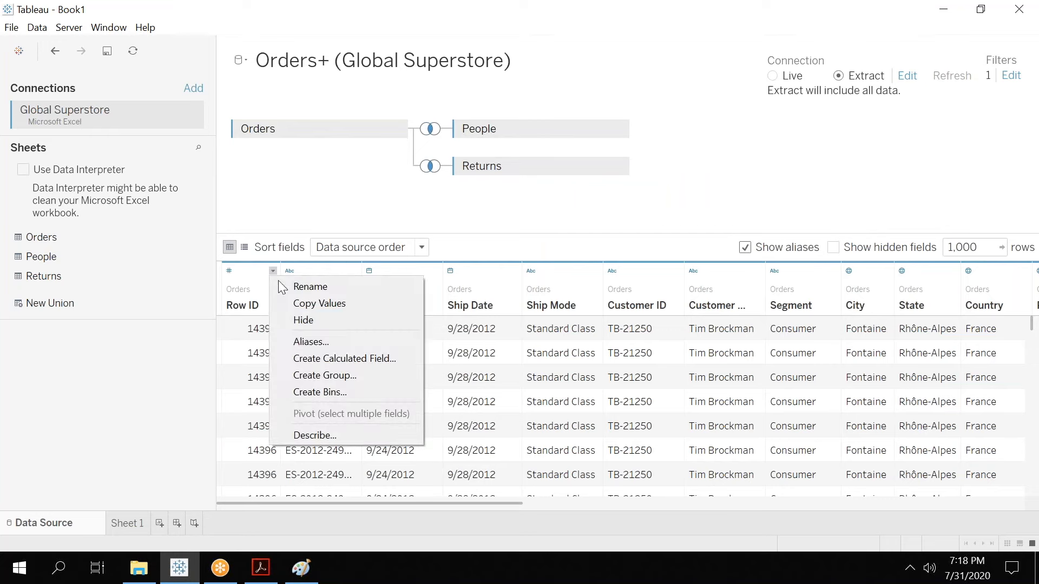
left_click(314, 342)
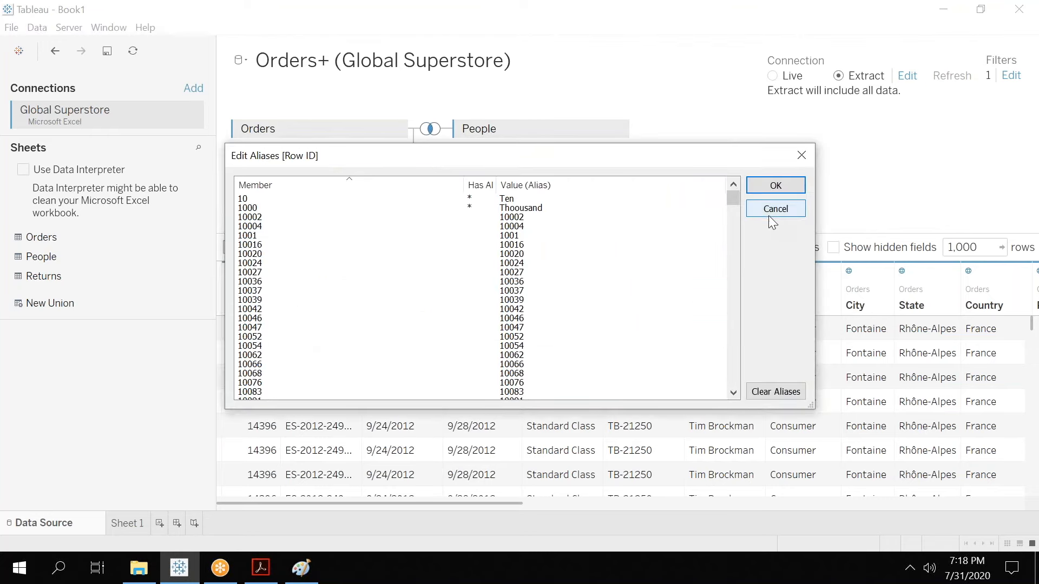
left_click(767, 213)
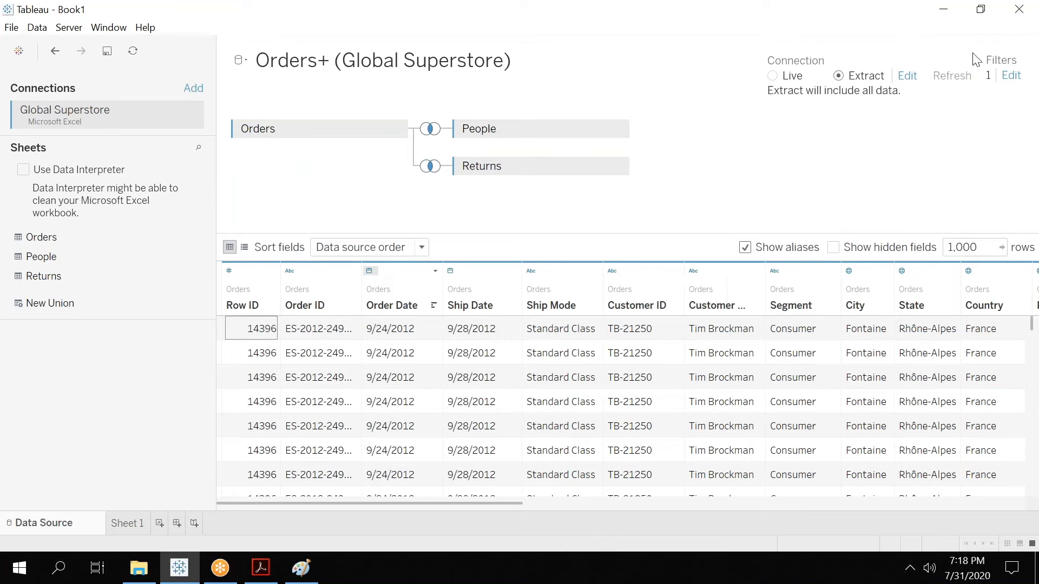
Add a data source filter on Row ID that keeps only the value Ten.
left_click(1011, 76)
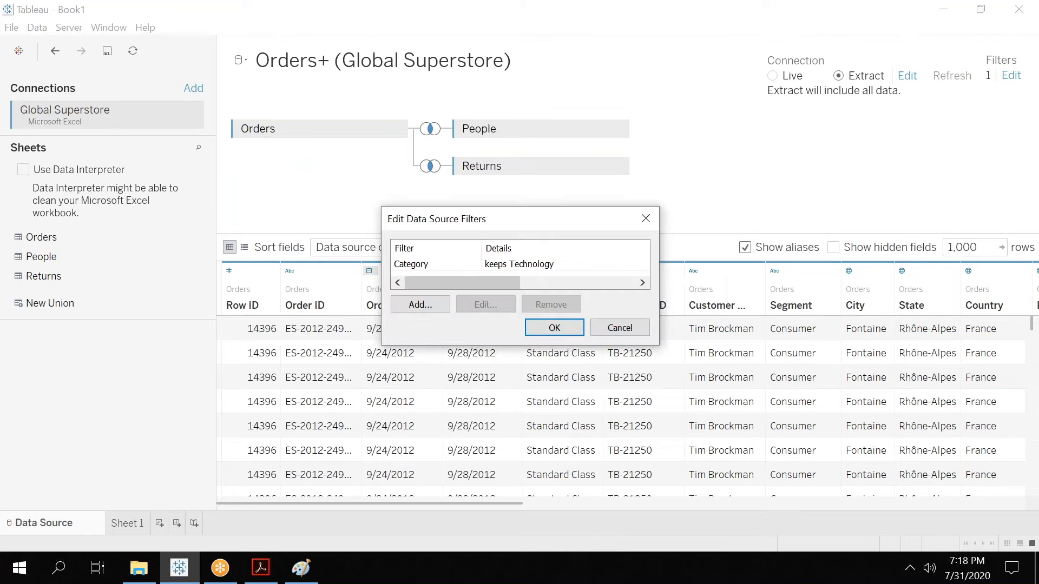
left_click(410, 306)
left_click_drag(617, 252, 615, 305)
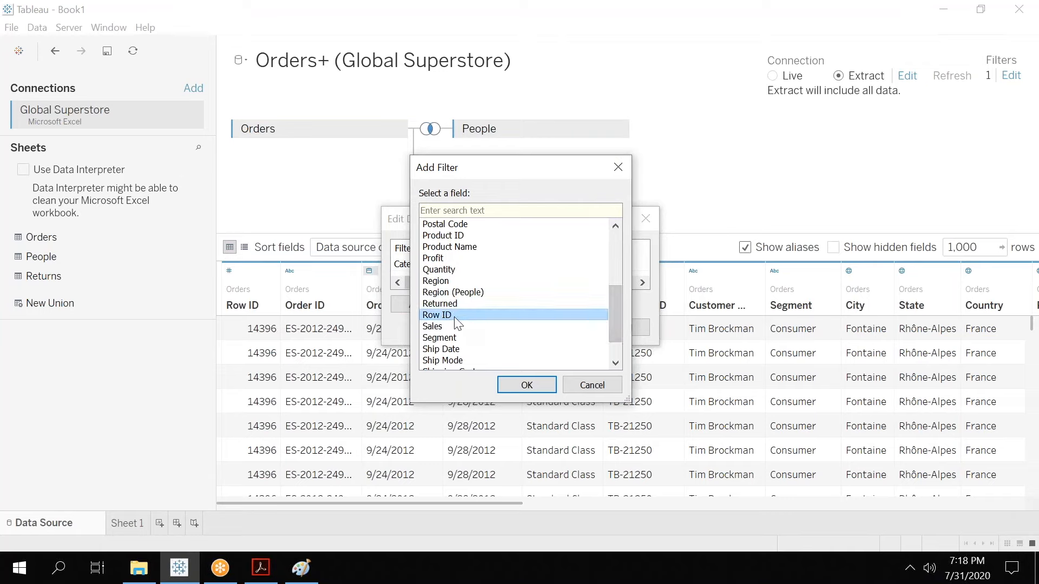
left_click(433, 308)
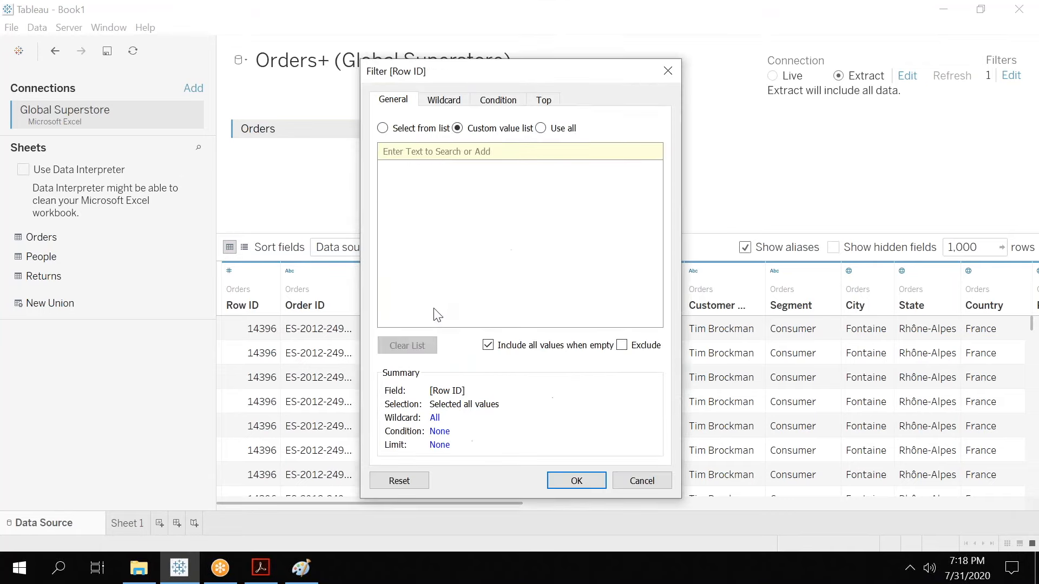
left_click(383, 130)
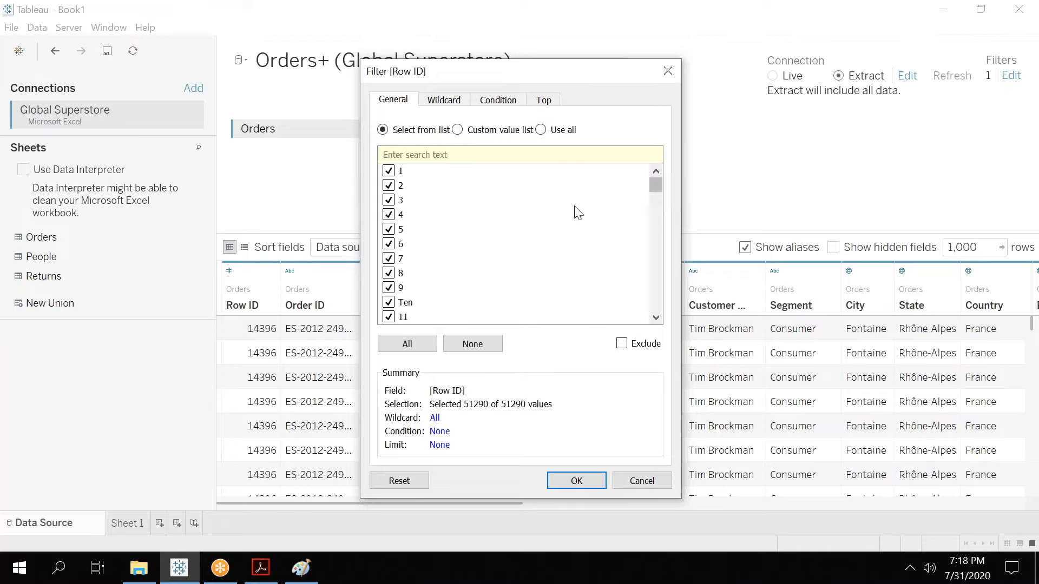
left_click(472, 344)
left_click(389, 302)
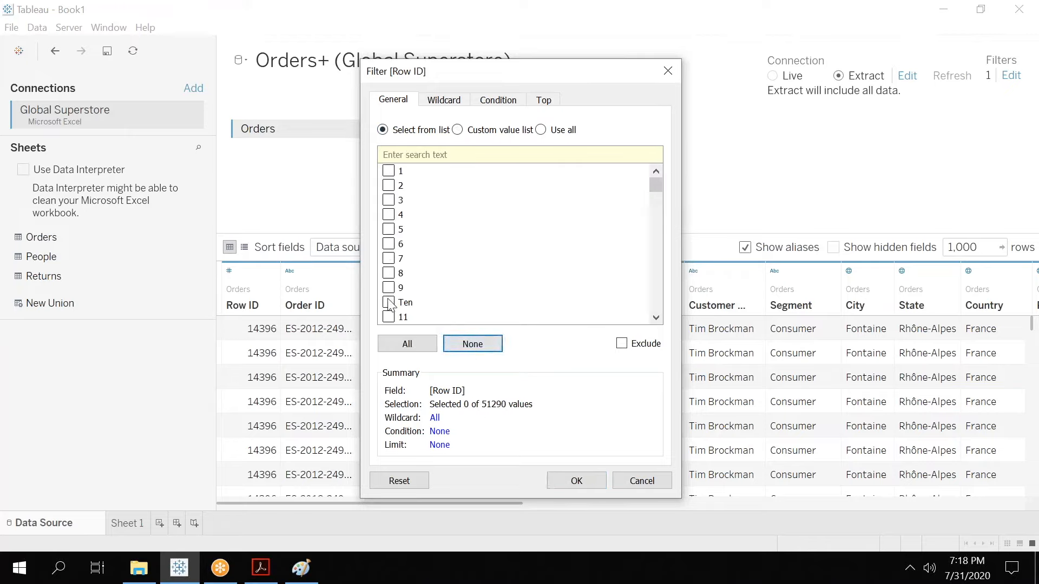
left_click(580, 480)
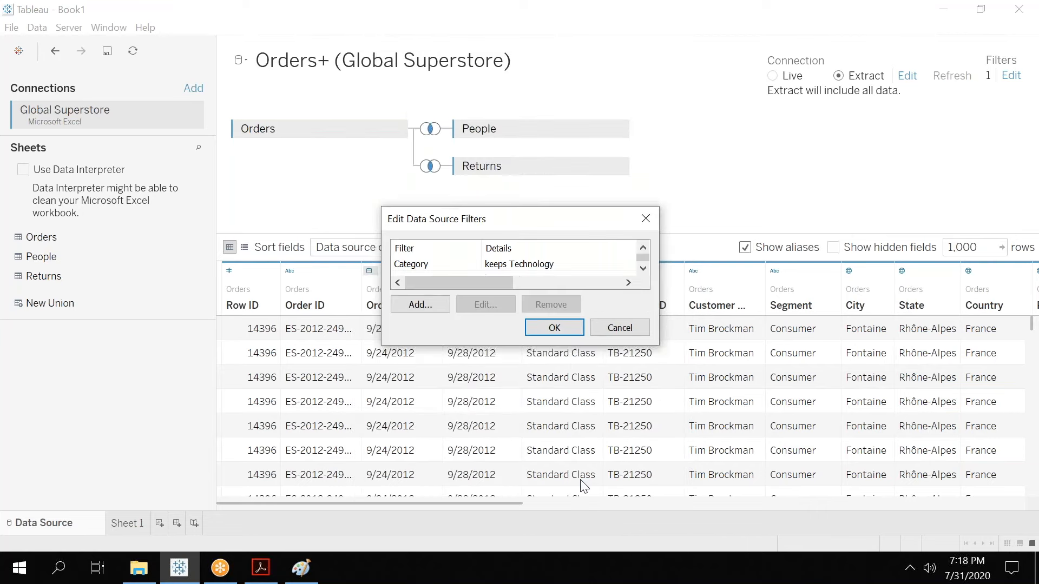
left_click(543, 327)
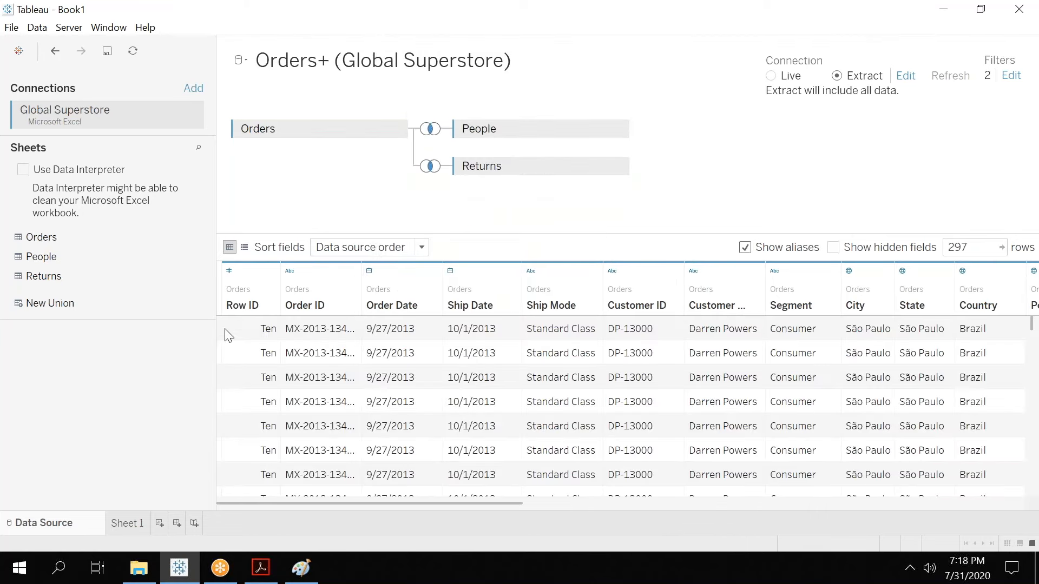
Open the calculated field editor for Row ID and close it without saving.
left_click_drag(243, 336, 242, 508)
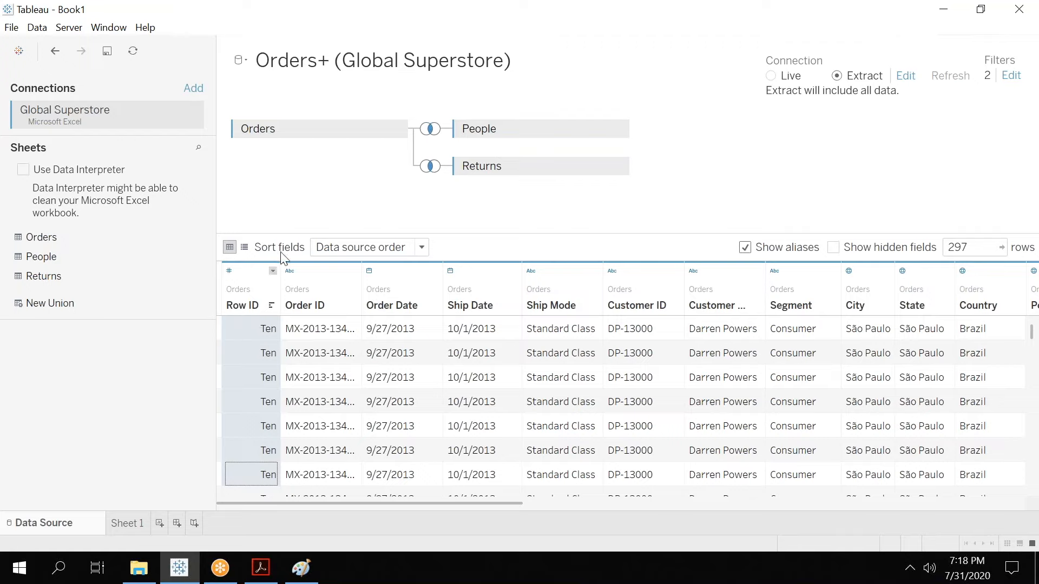
left_click(273, 271)
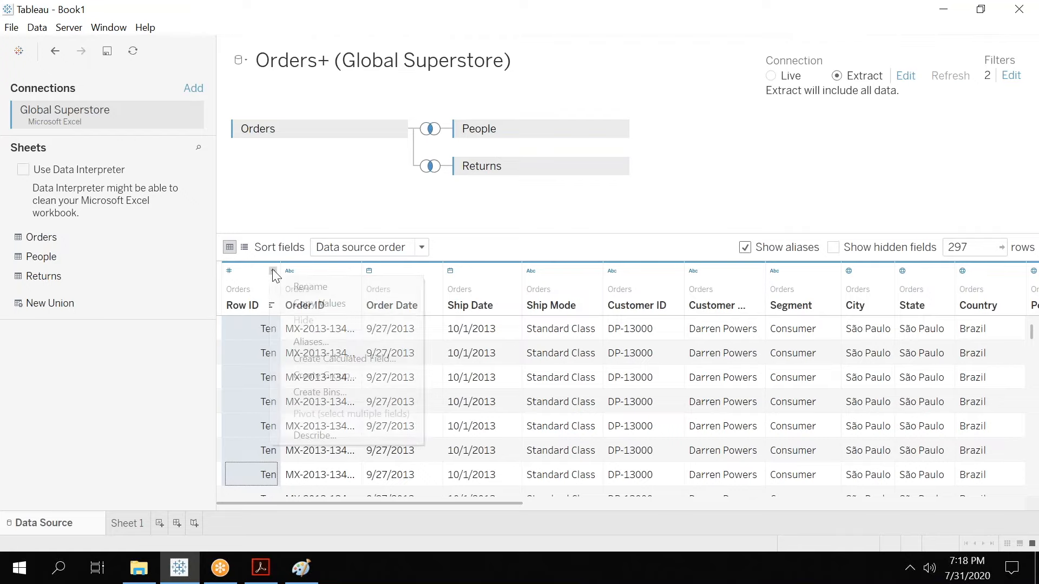
left_click(332, 358)
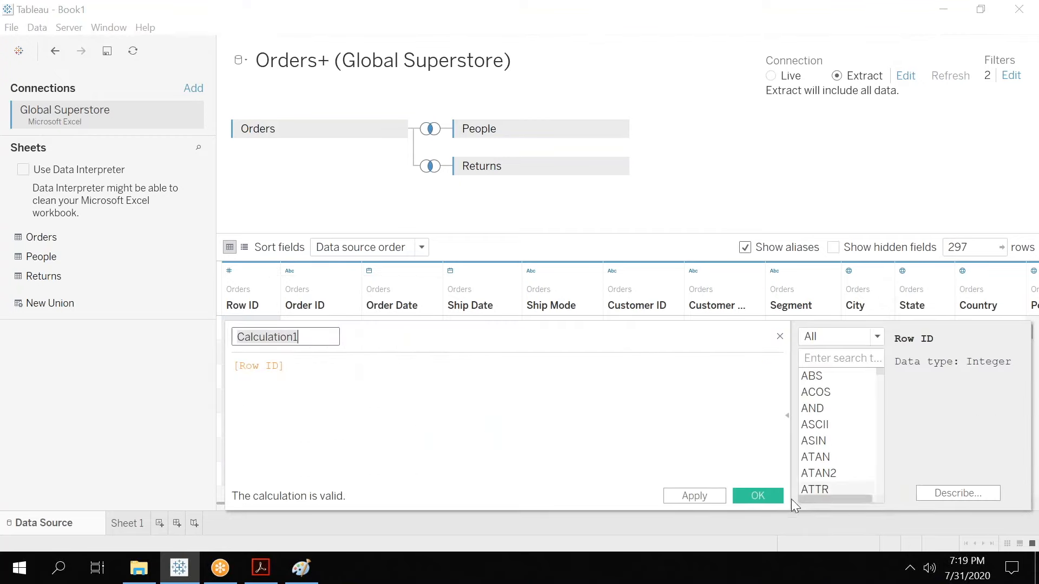
left_click(779, 338)
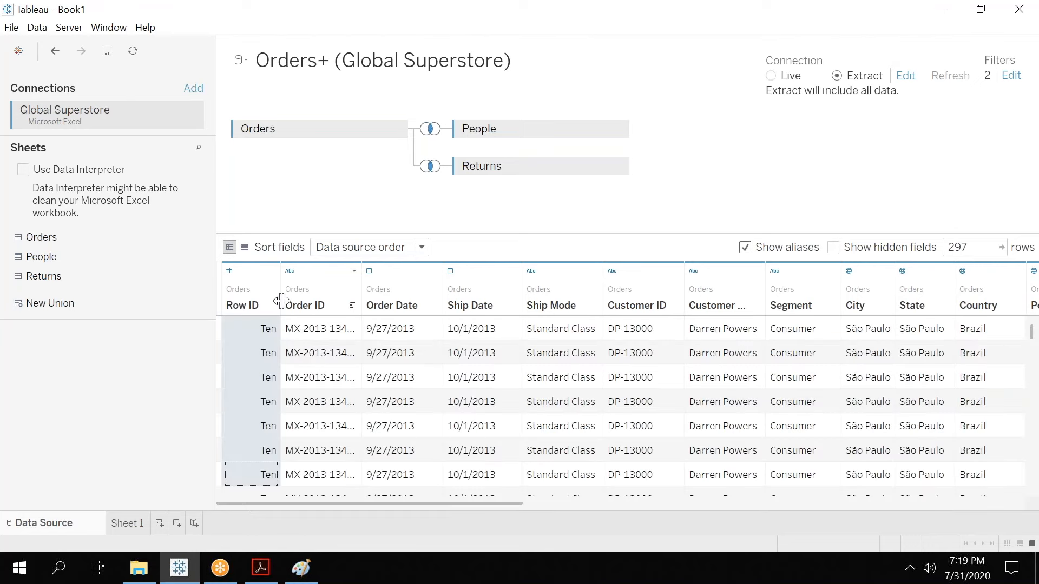
Open the Create Group dialog for Row ID, expand the Ten group, and cancel.
left_click(272, 271)
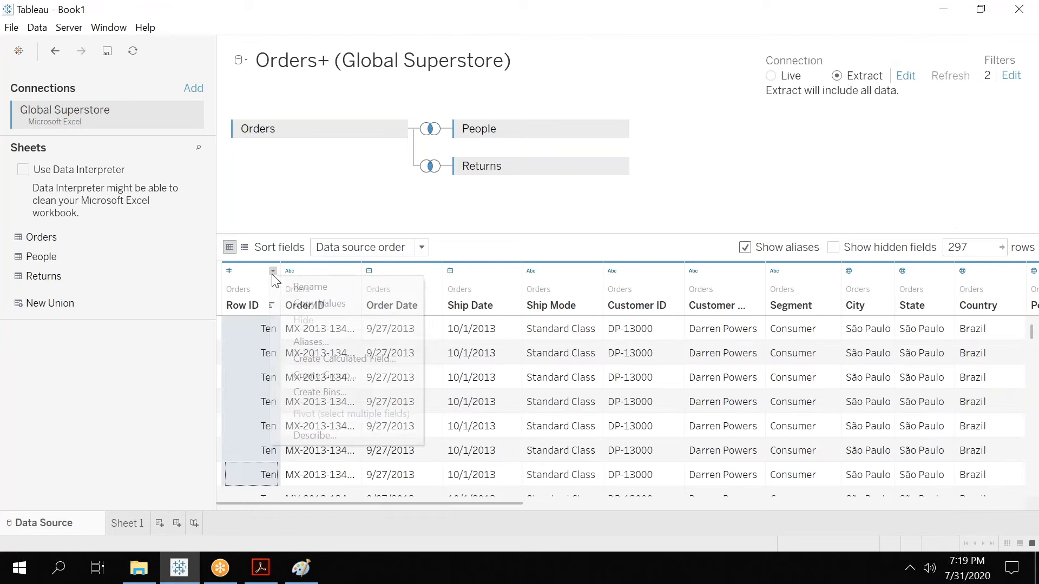
left_click(333, 376)
left_click(385, 187)
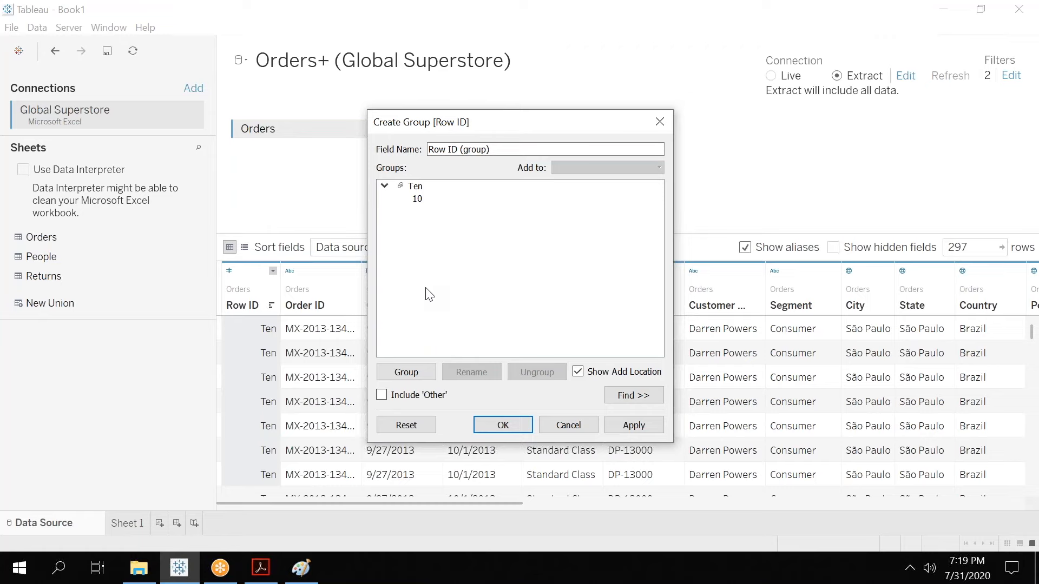
left_click(560, 430)
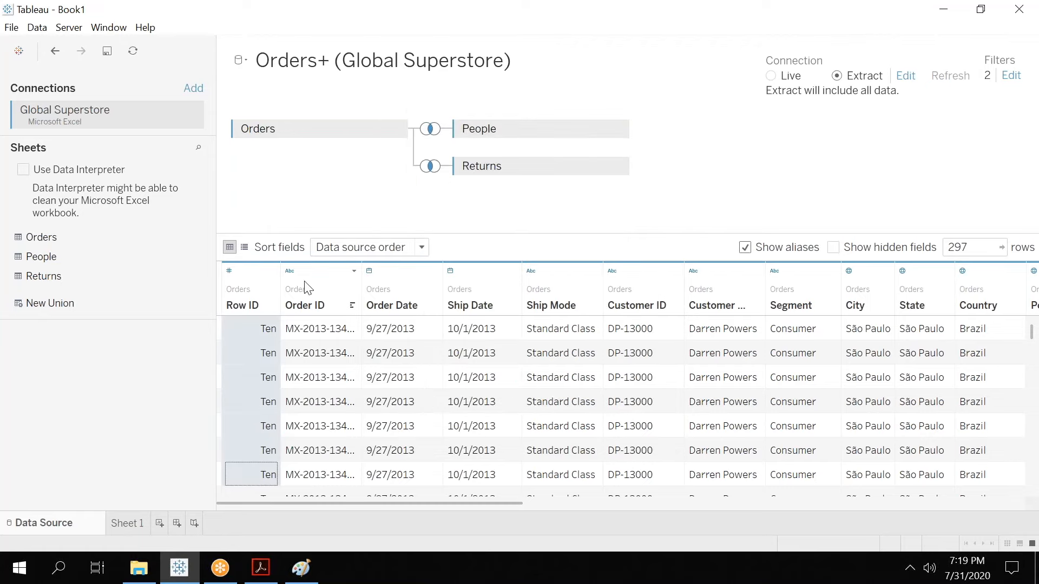
Open the Create Bins dialog for Row ID, inspect the bin size, and cancel.
left_click(273, 271)
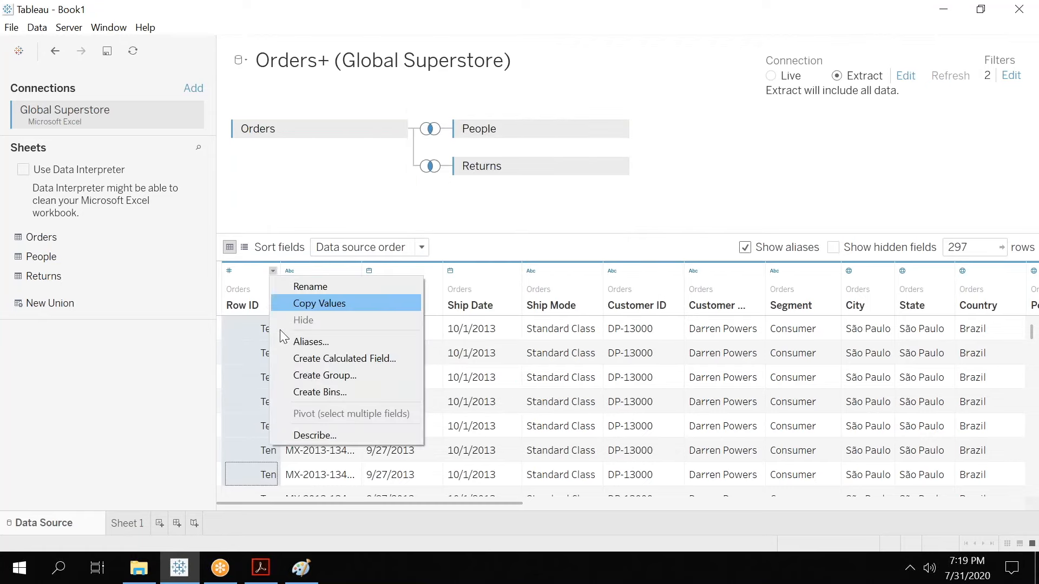
left_click(319, 401)
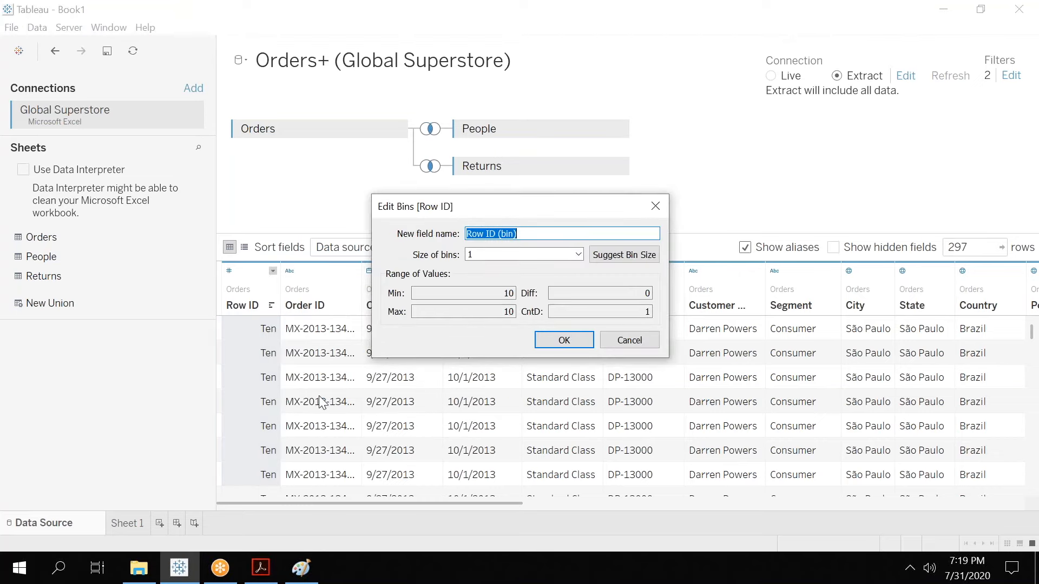
left_click(489, 253)
double_click(470, 254)
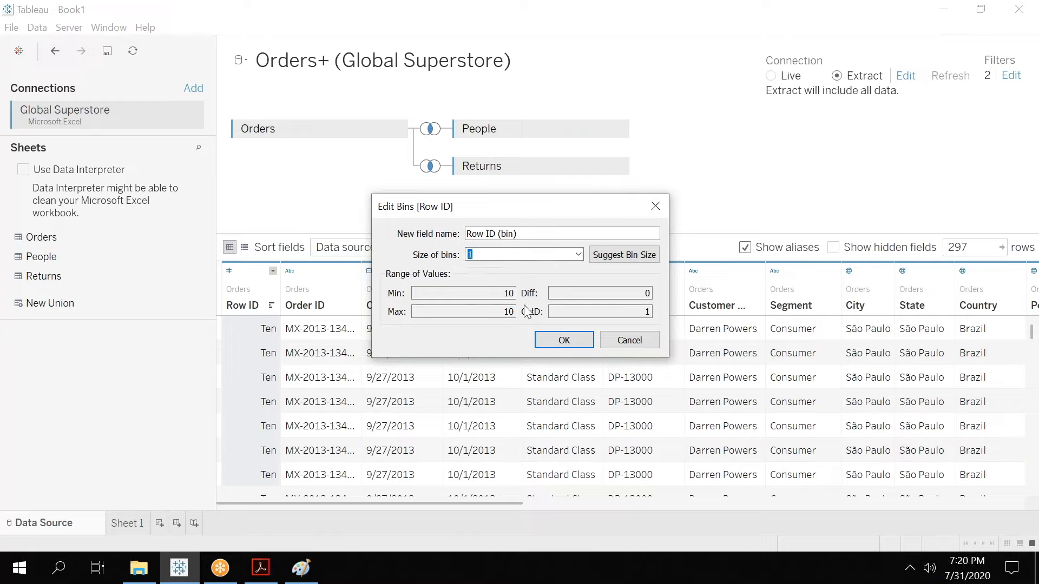
left_click(627, 341)
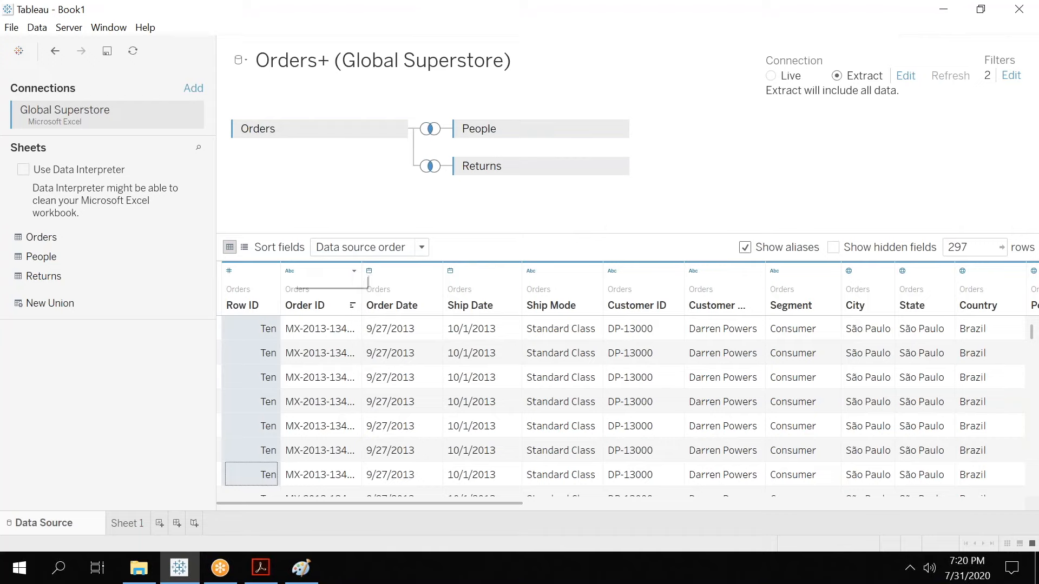
Review the field menus for Row ID and Order ID without choosing anything.
left_click(272, 272)
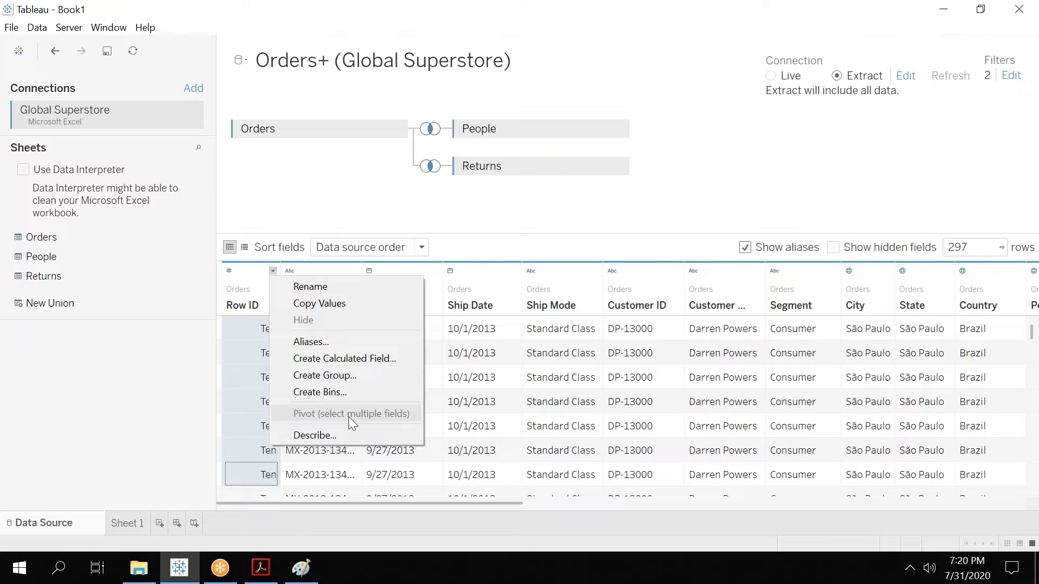
left_click(660, 210)
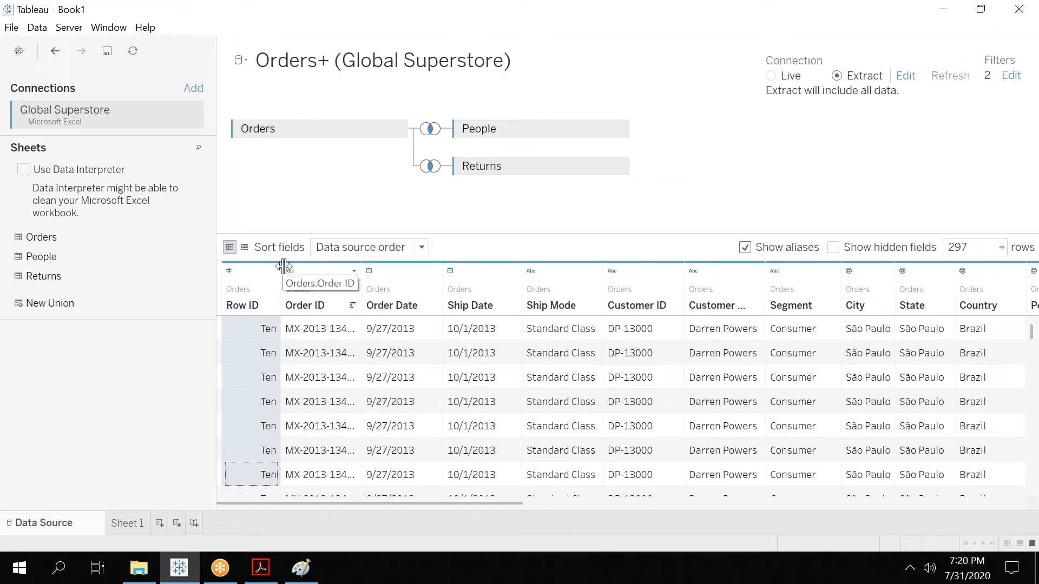
left_click(354, 271)
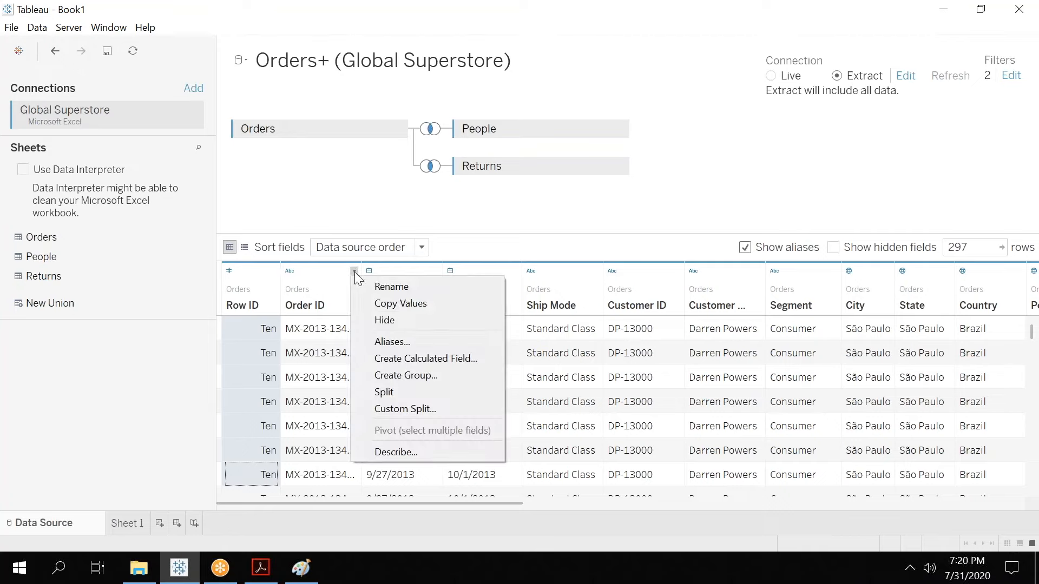
left_click(719, 179)
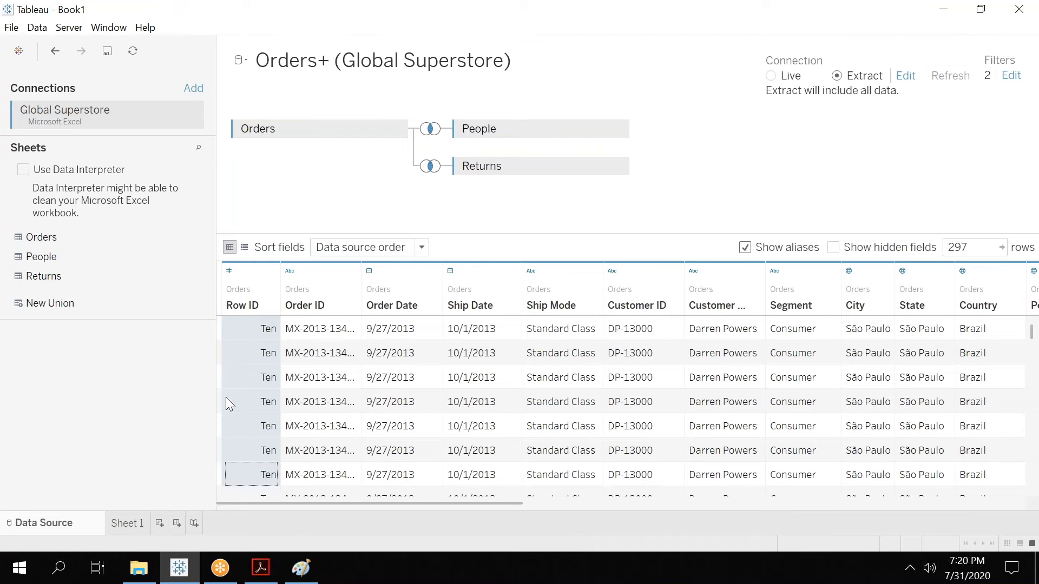
Switch to the Tableau 01.pdf slides in Acrobat and scroll to the Home Screen slide.
left_click(116, 526)
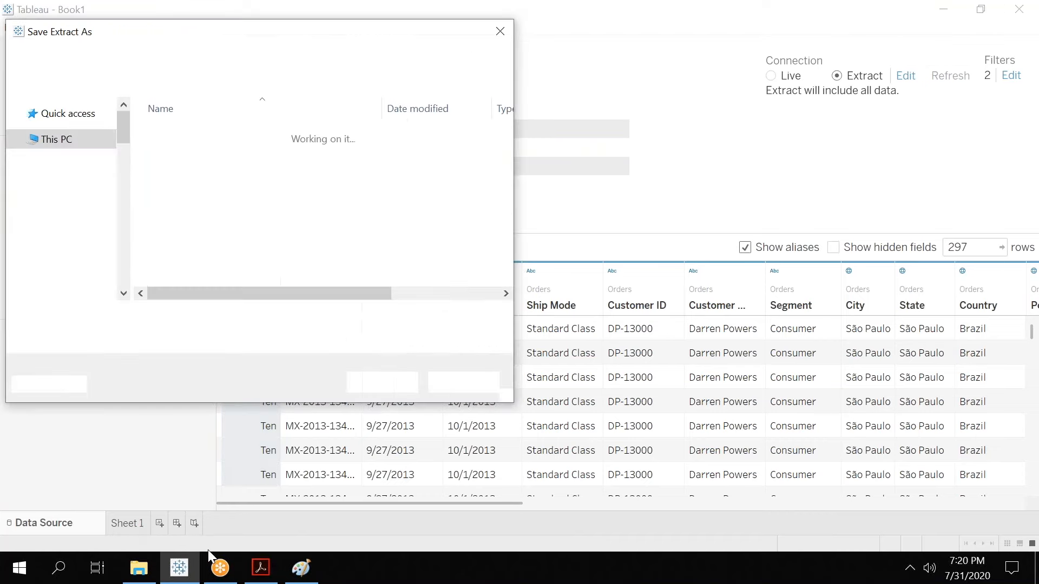
left_click(260, 576)
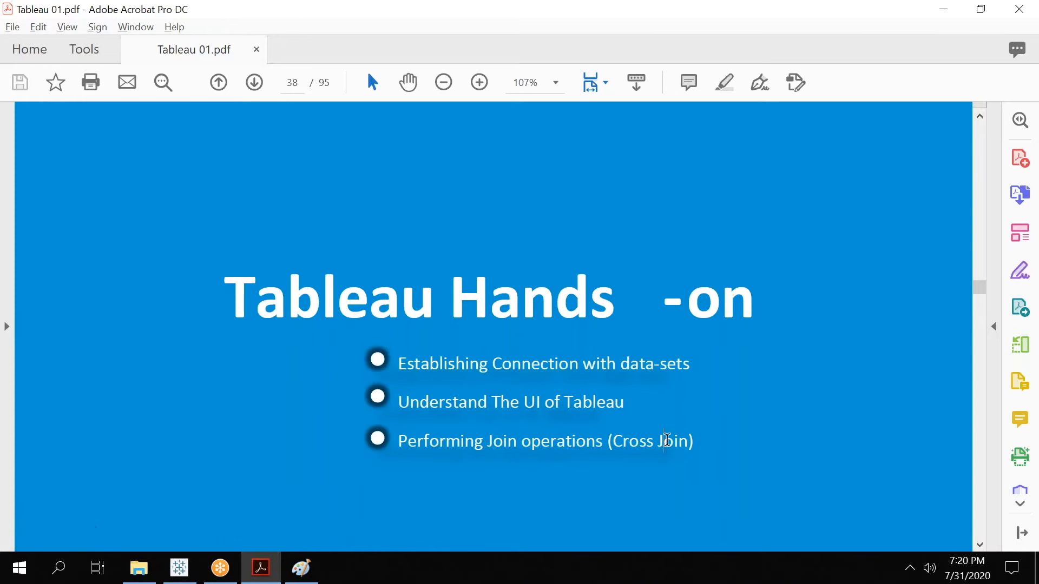
left_click(980, 546)
scroll(981, 548, "down", 8)
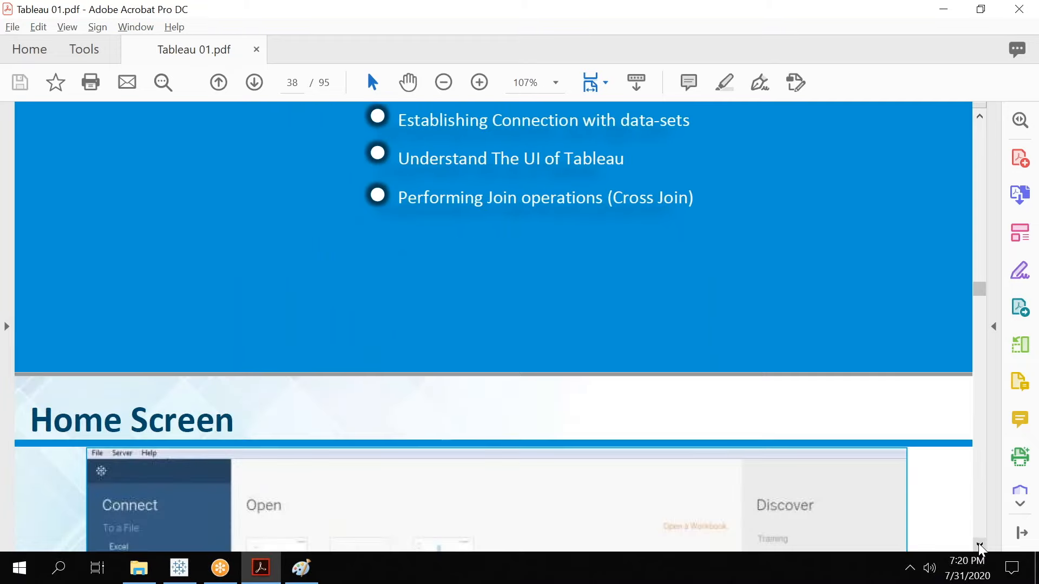
scroll(980, 548, "down", 1)
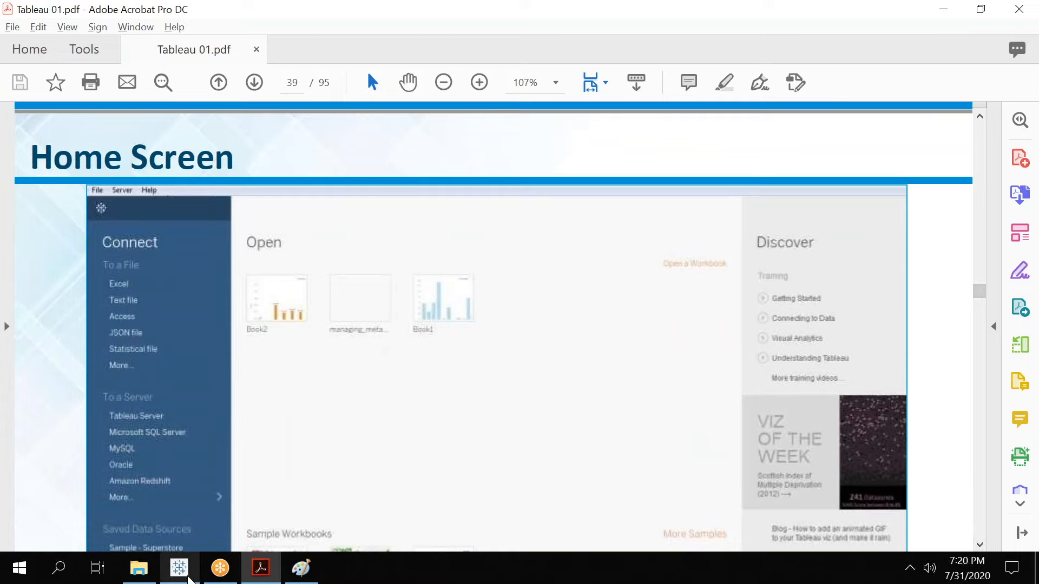
Return to Tableau, cancel saving the extract, and open Sheet 1.
left_click(188, 580)
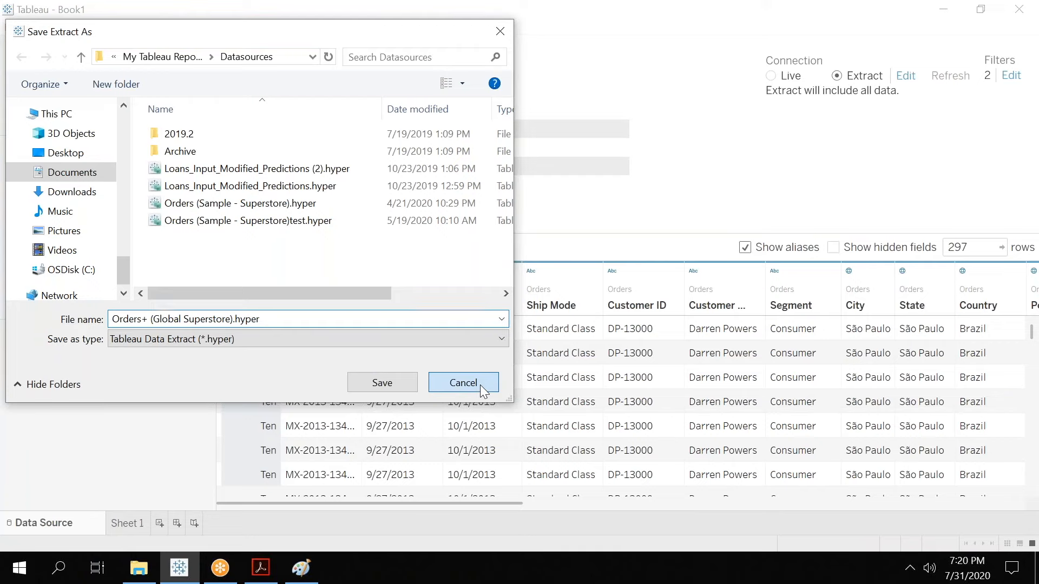
left_click(479, 384)
left_click(127, 523)
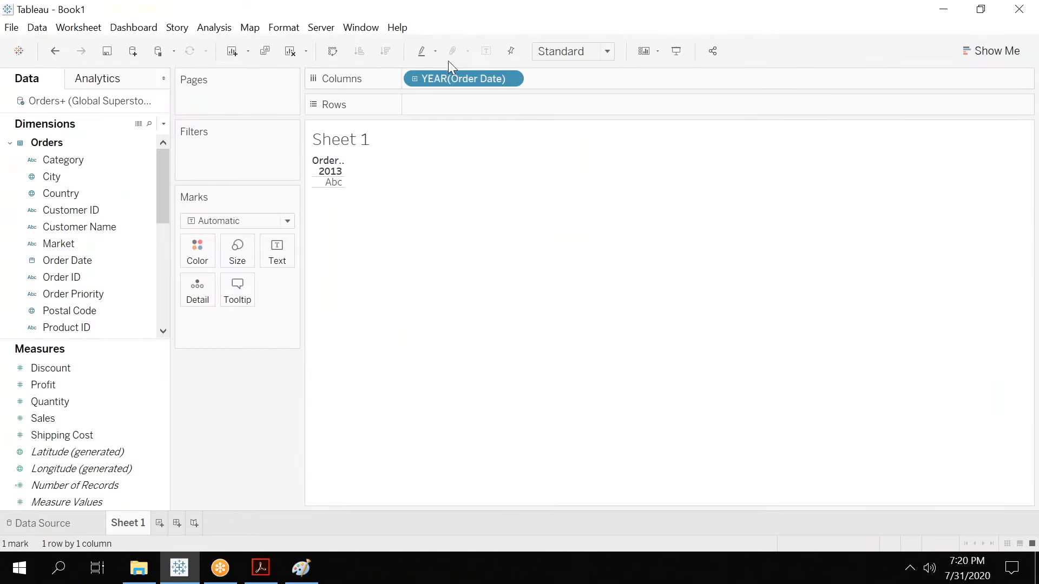
Clear YEAR(Order Date) from Columns and build a histogram of Profit with Show Me.
left_click_drag(433, 79, 243, 422)
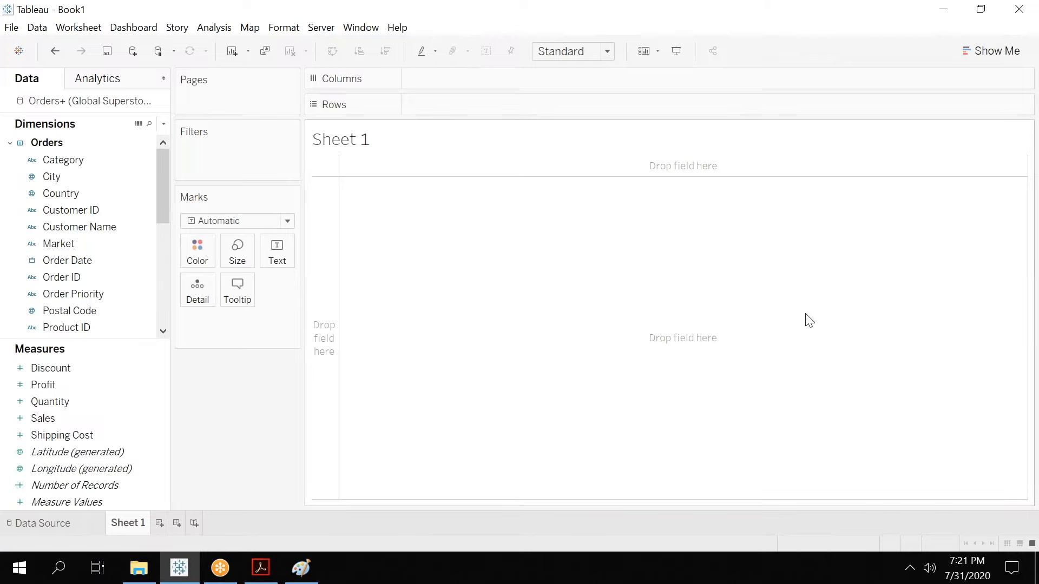
left_click(991, 54)
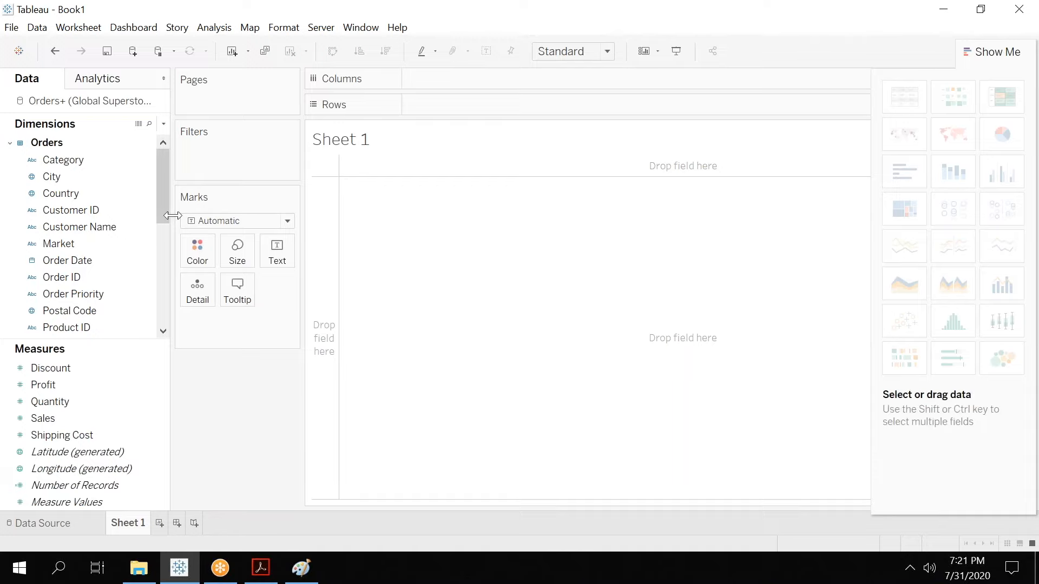
left_click_drag(162, 205, 161, 309)
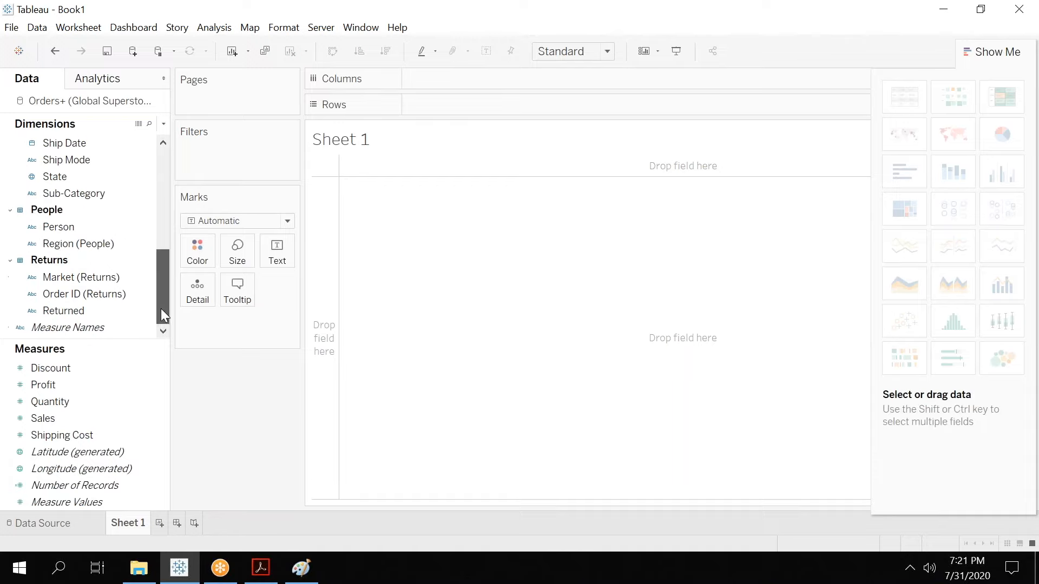
left_click(56, 384)
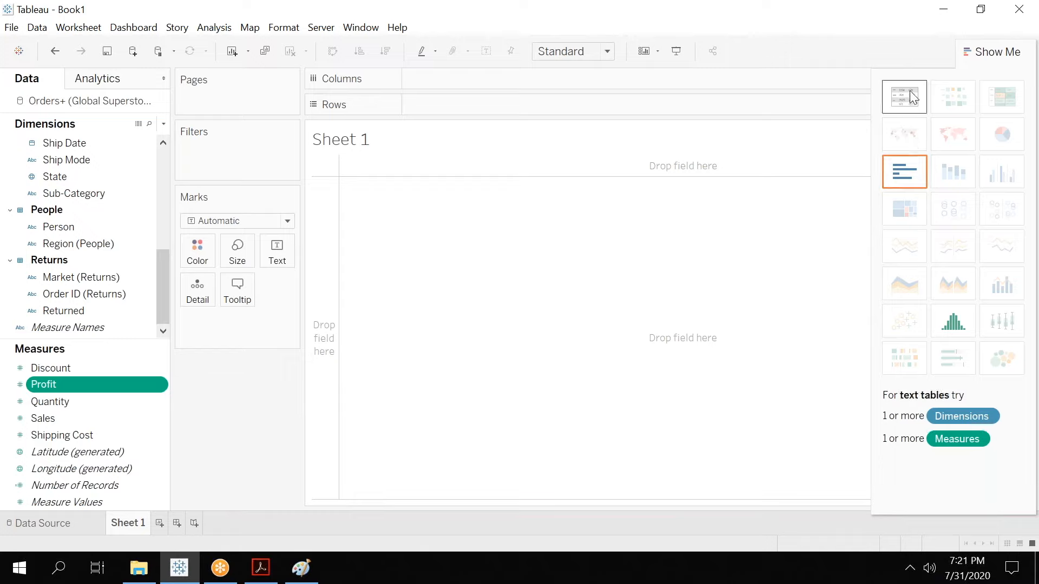
left_click(956, 325)
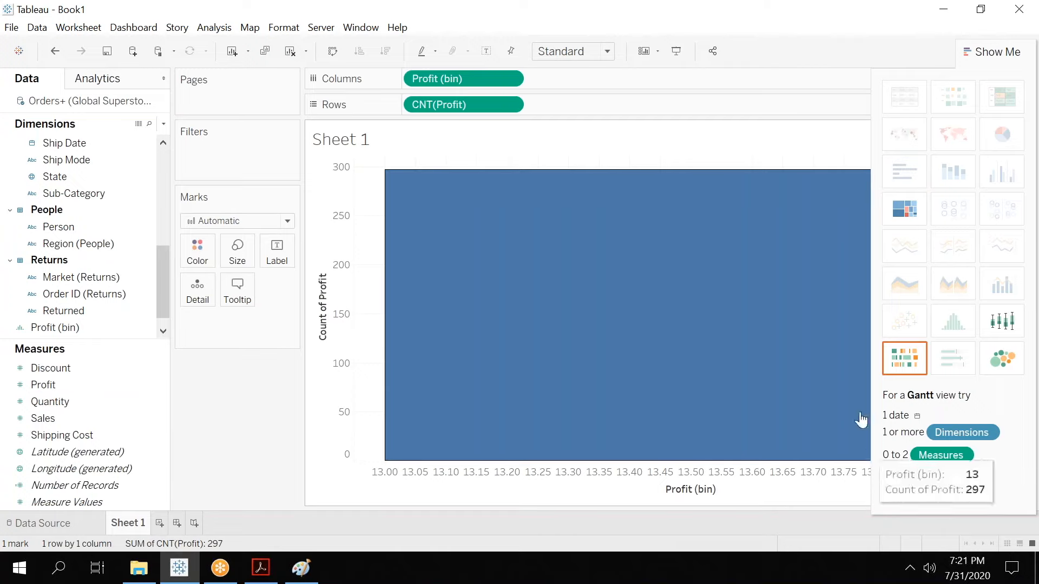
left_click(993, 54)
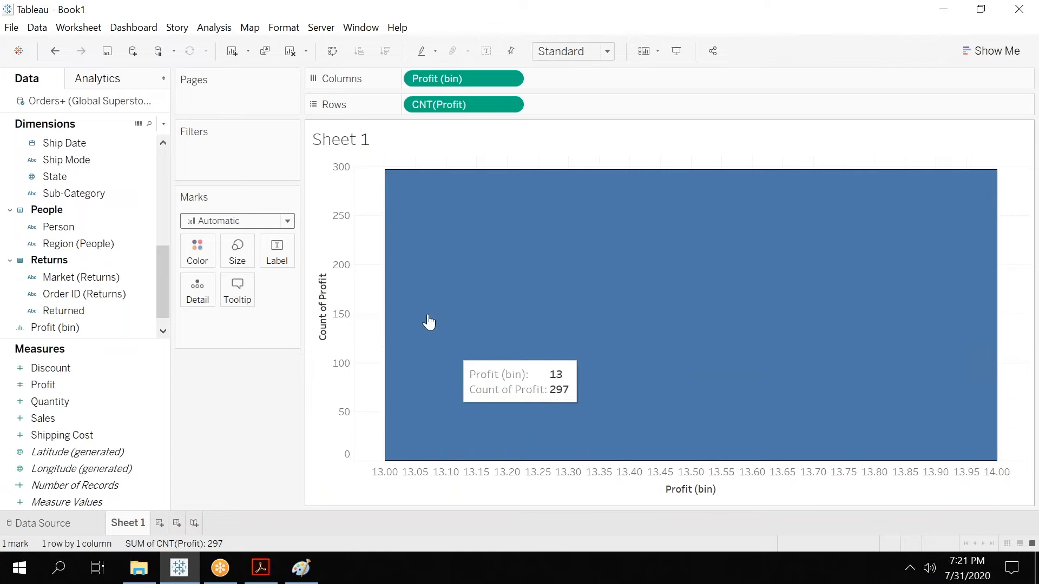
left_click_drag(161, 254, 151, 190)
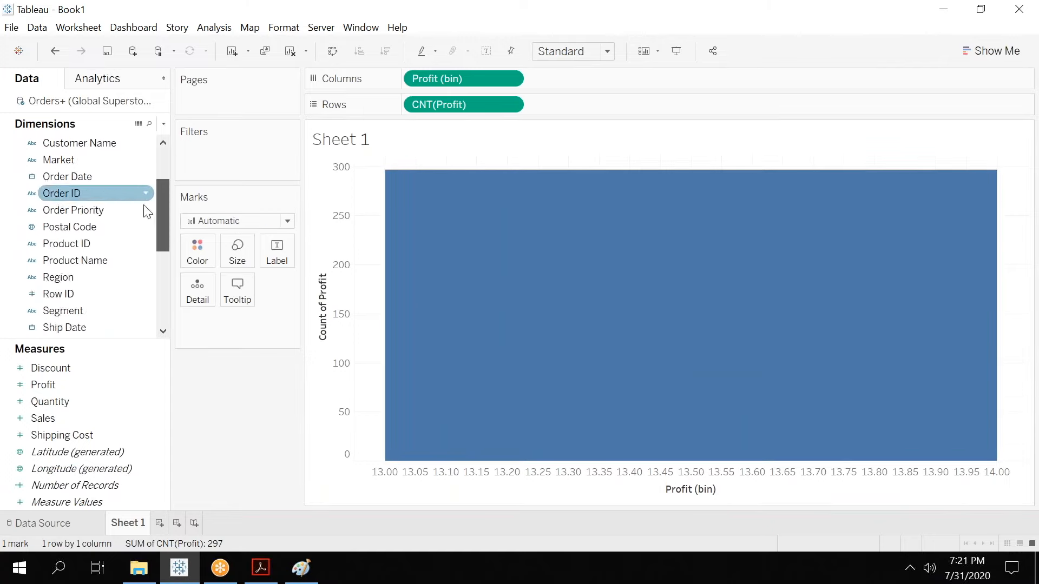
Edit the Profit (bin) field and set its bin size to 0.2.
scroll(147, 211, "down", 4)
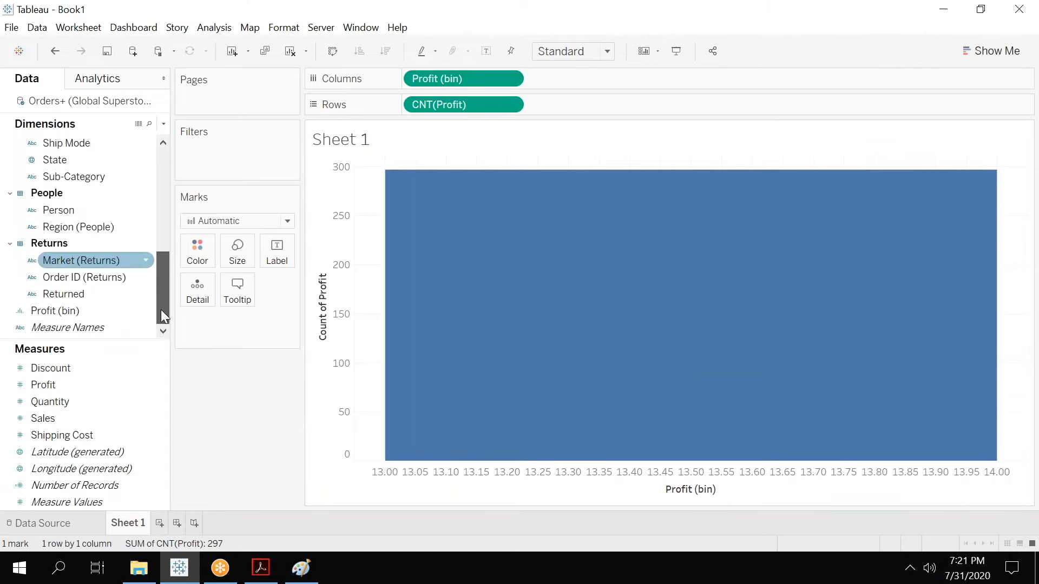
left_click(56, 312)
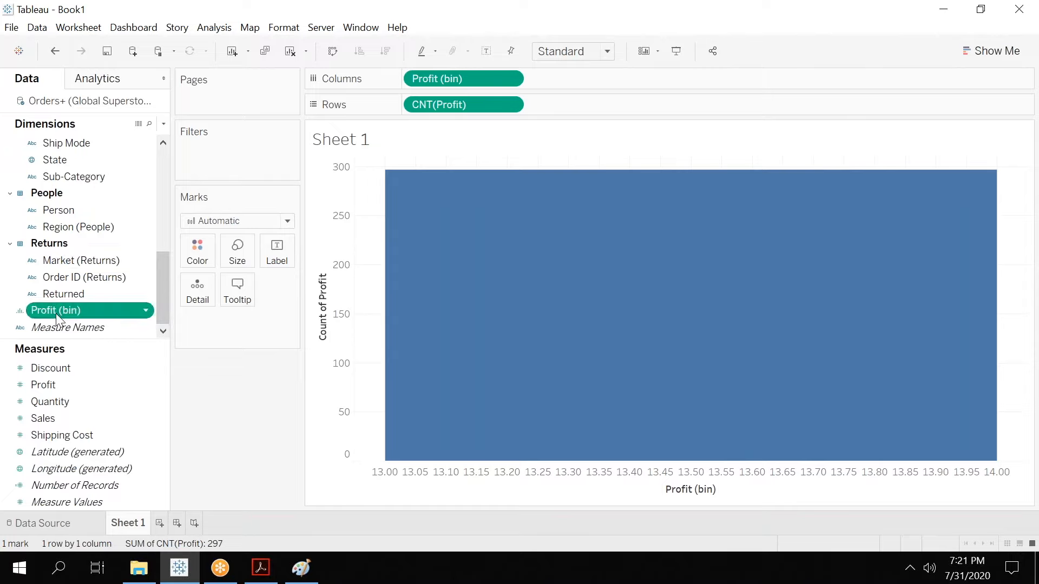
left_click(145, 311)
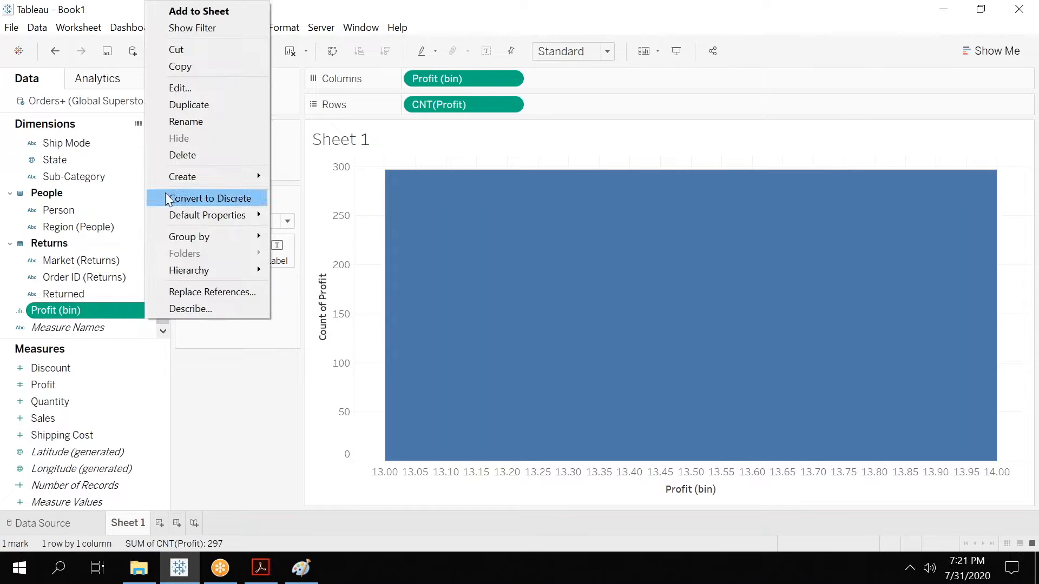
left_click(198, 87)
left_click(487, 254)
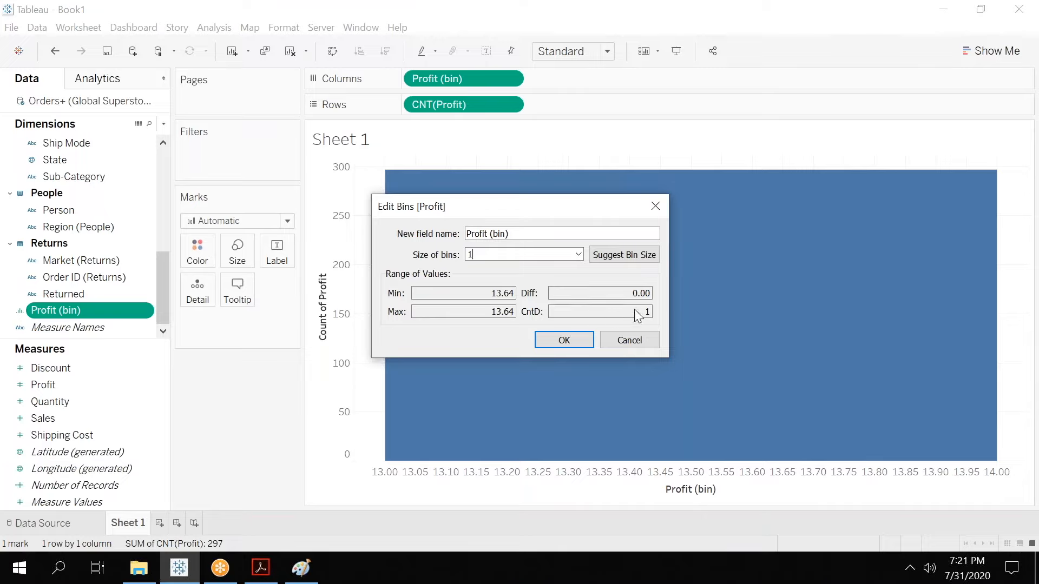
left_click(633, 258)
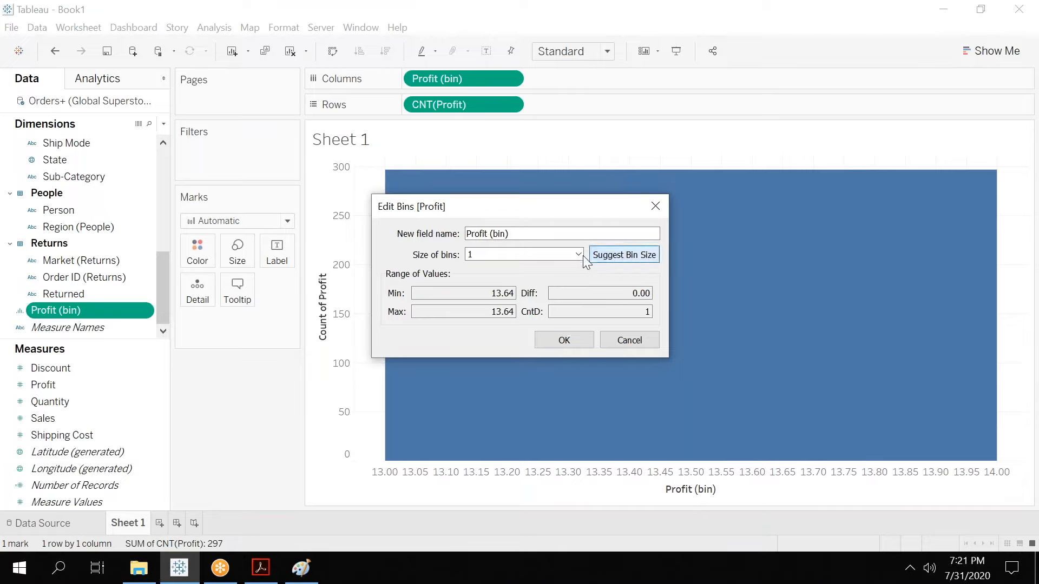
left_click(521, 252)
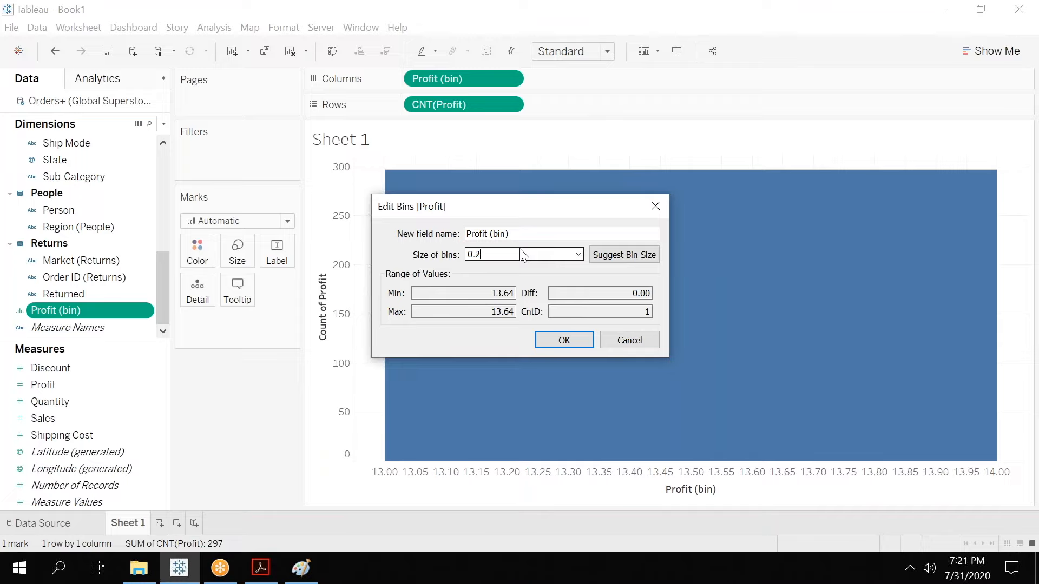
left_click(557, 345)
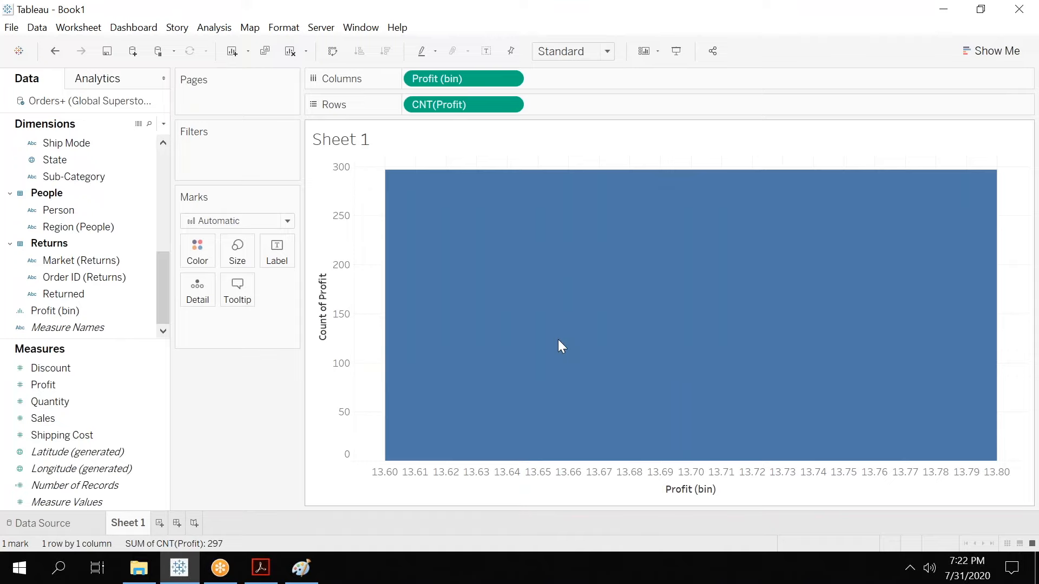
Clear the Columns and Rows shelves and build a histogram of Sales with Show Me.
left_click(51, 417)
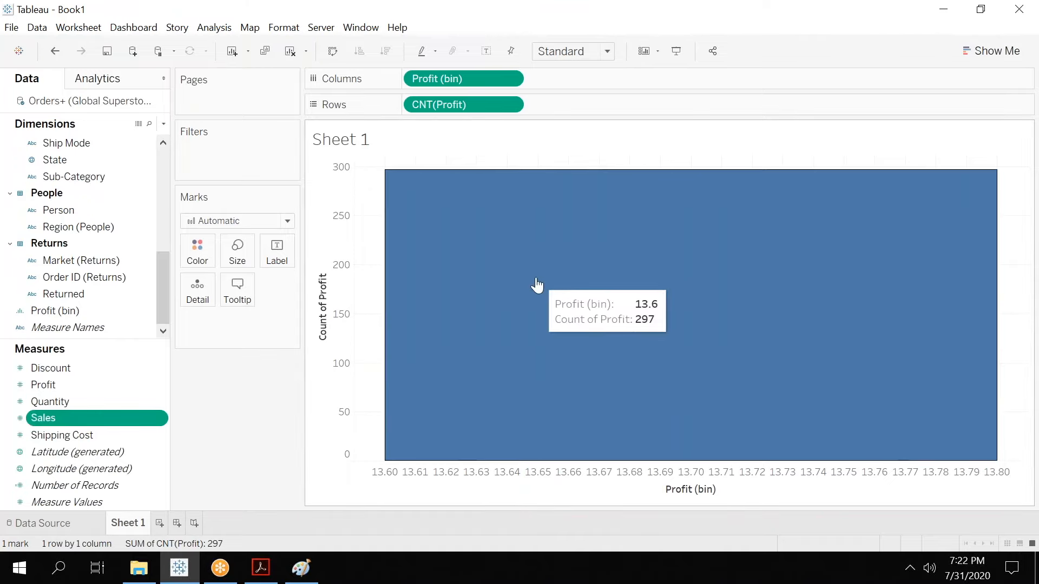
left_click_drag(462, 77, 216, 443)
left_click_drag(453, 106, 95, 377)
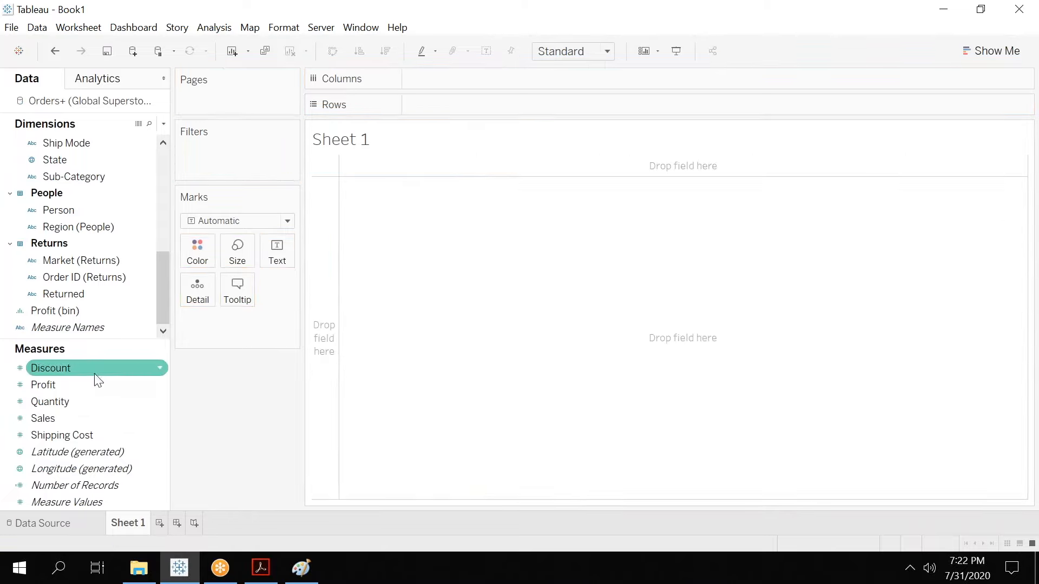
left_click(62, 418)
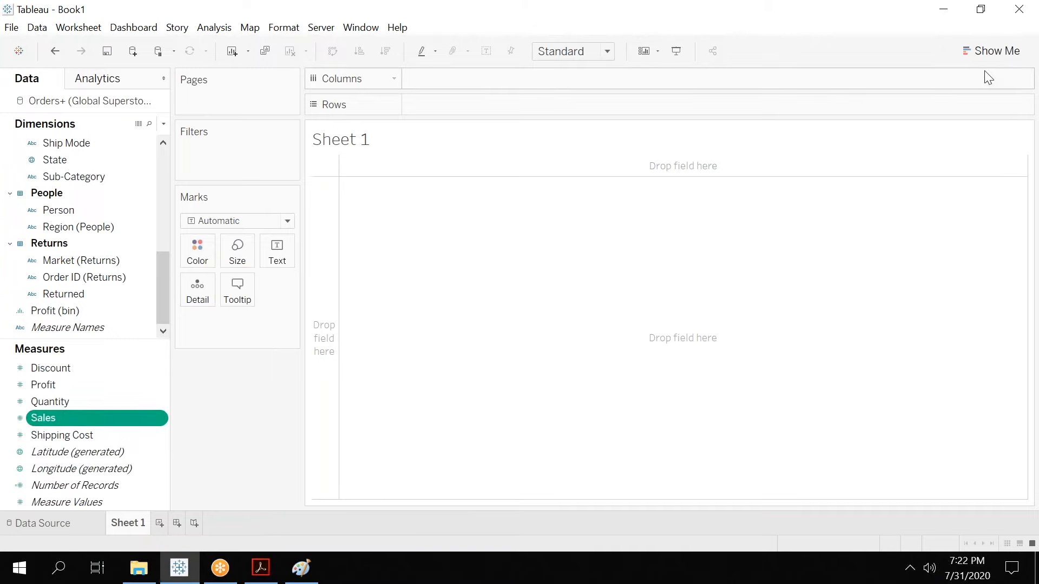
left_click(991, 51)
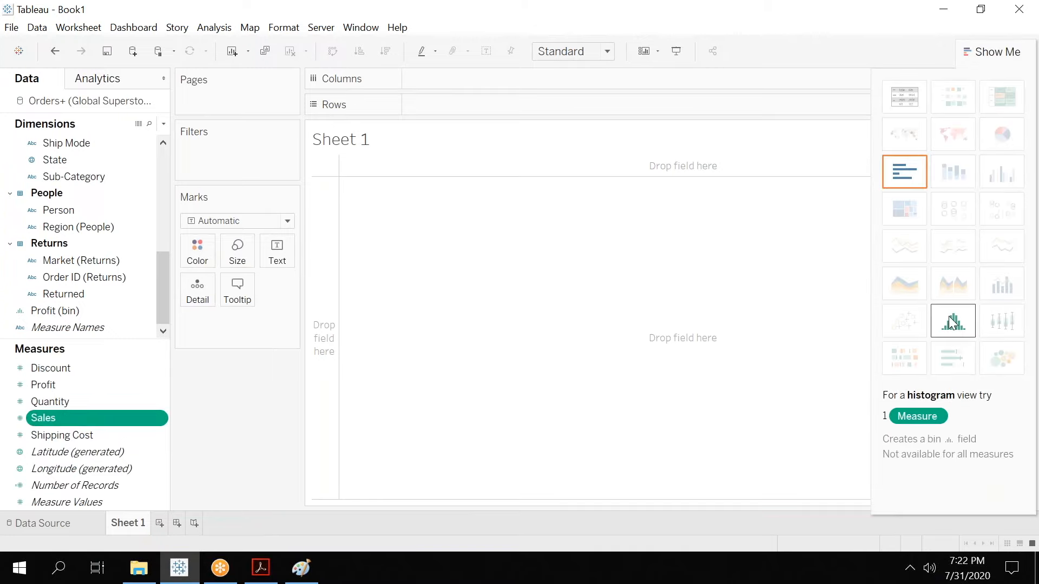
left_click(952, 323)
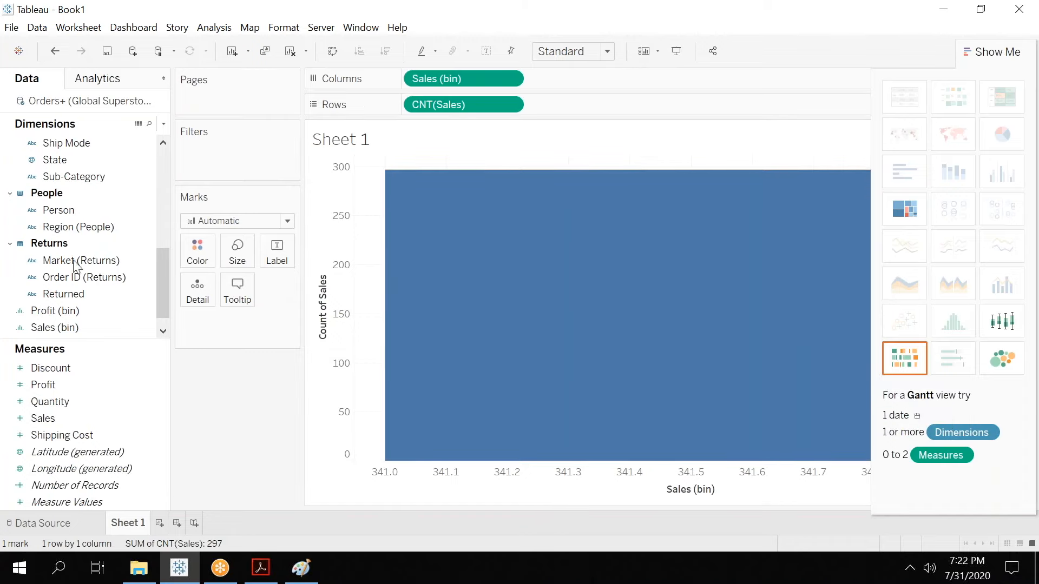
Edit the Sales (bin) field and set its bin size to 1000.
left_click(74, 314)
left_click(103, 324)
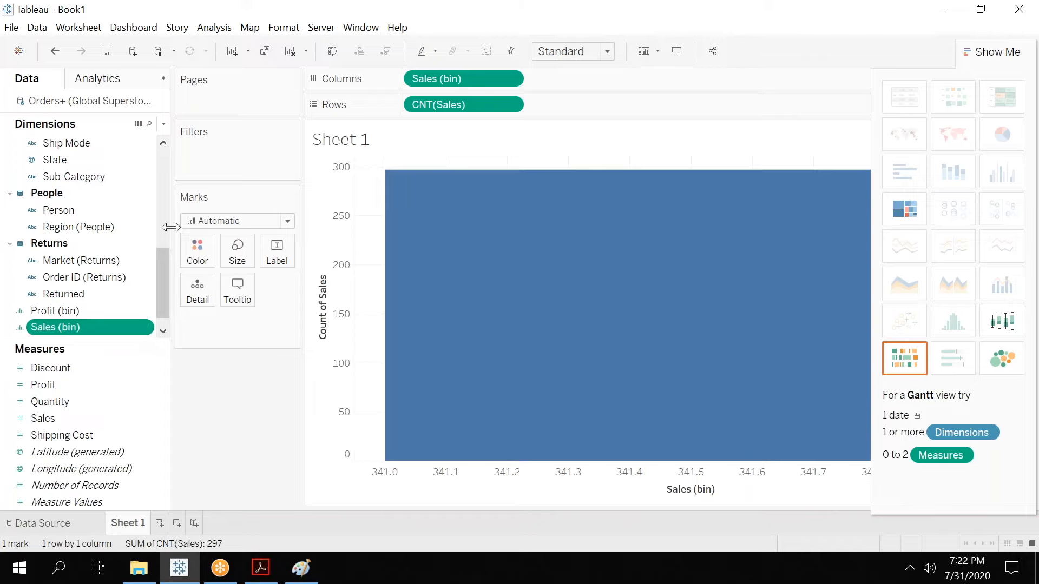
left_click(147, 328)
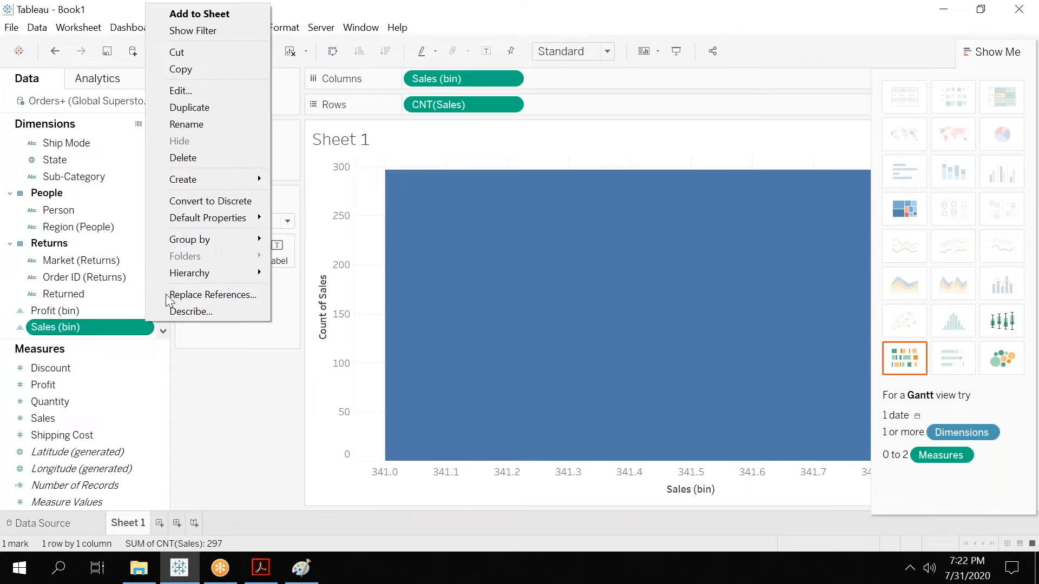
left_click(184, 91)
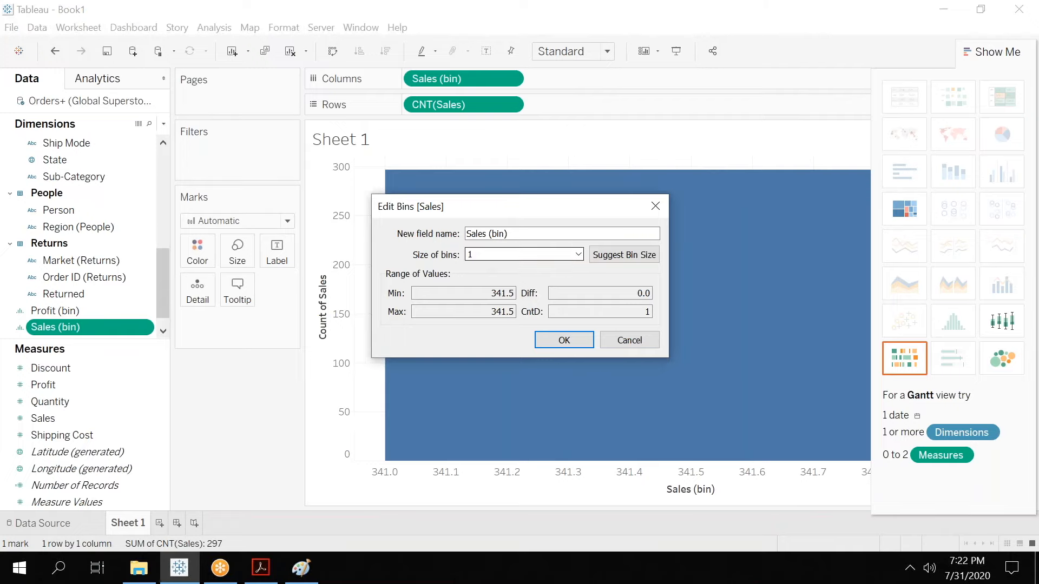
left_click(559, 342)
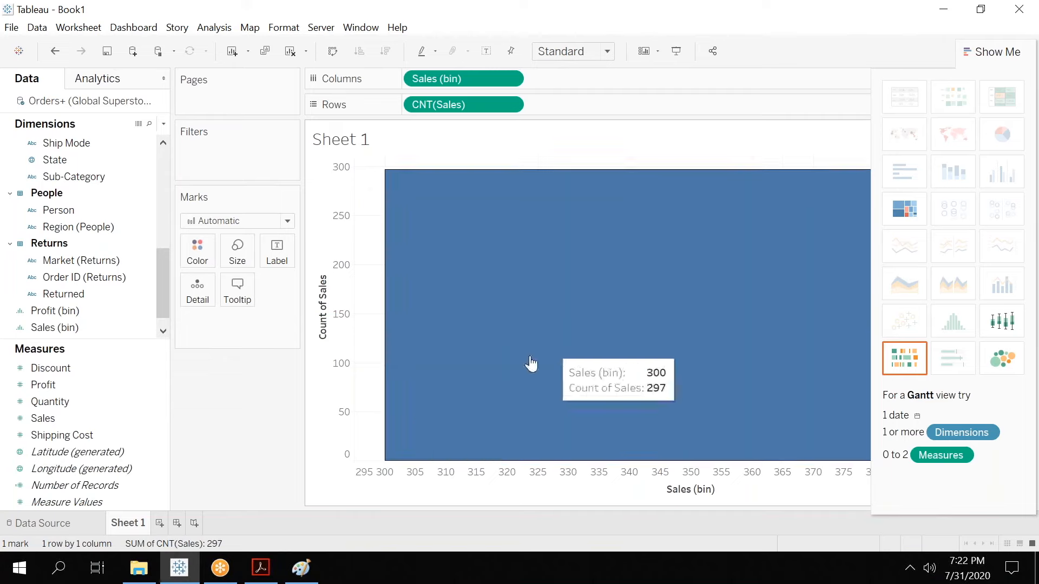
left_click(146, 327)
left_click(201, 98)
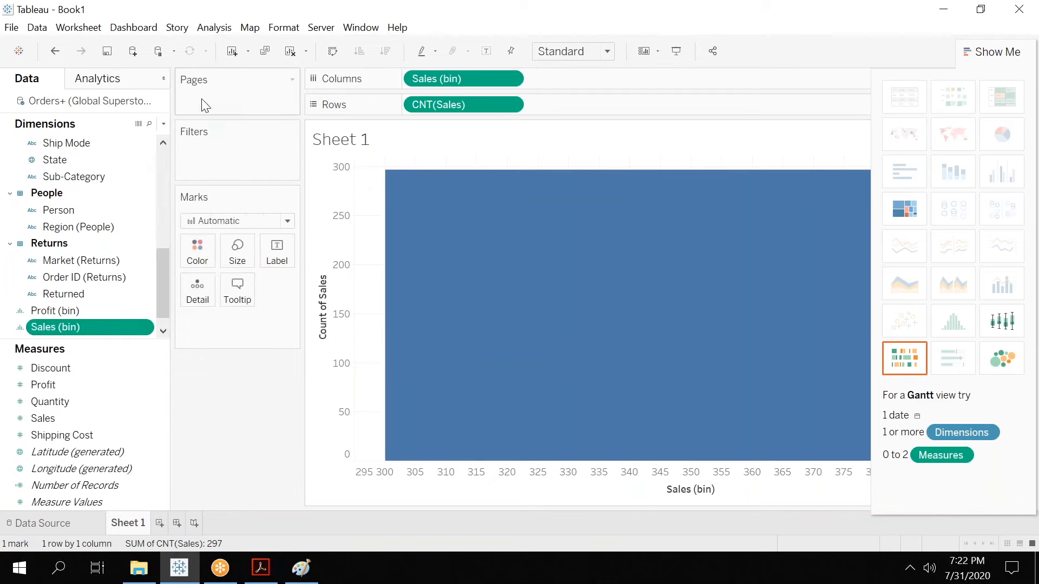
left_click_drag(508, 253, 436, 250)
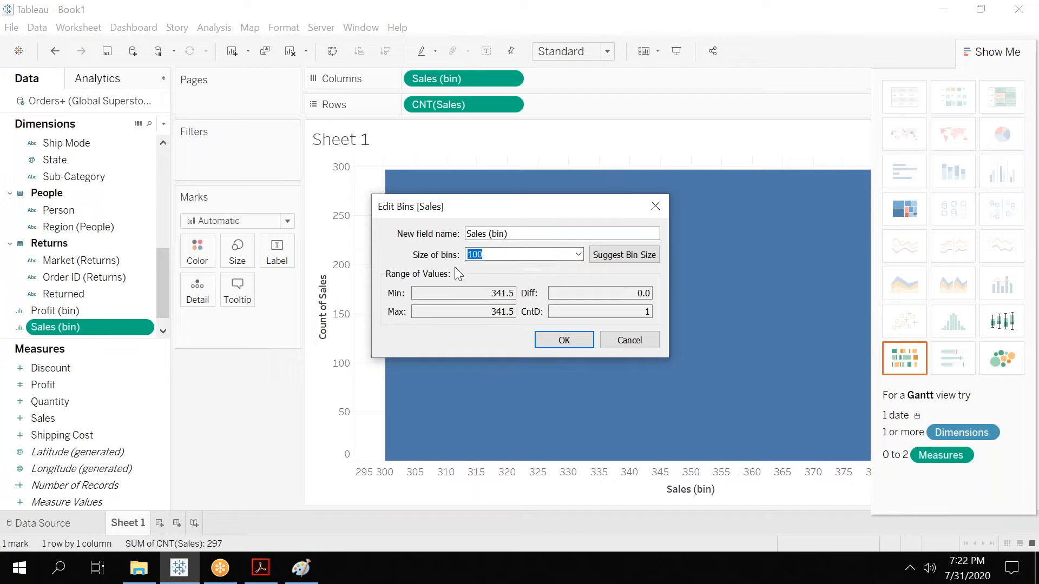
left_click(578, 255)
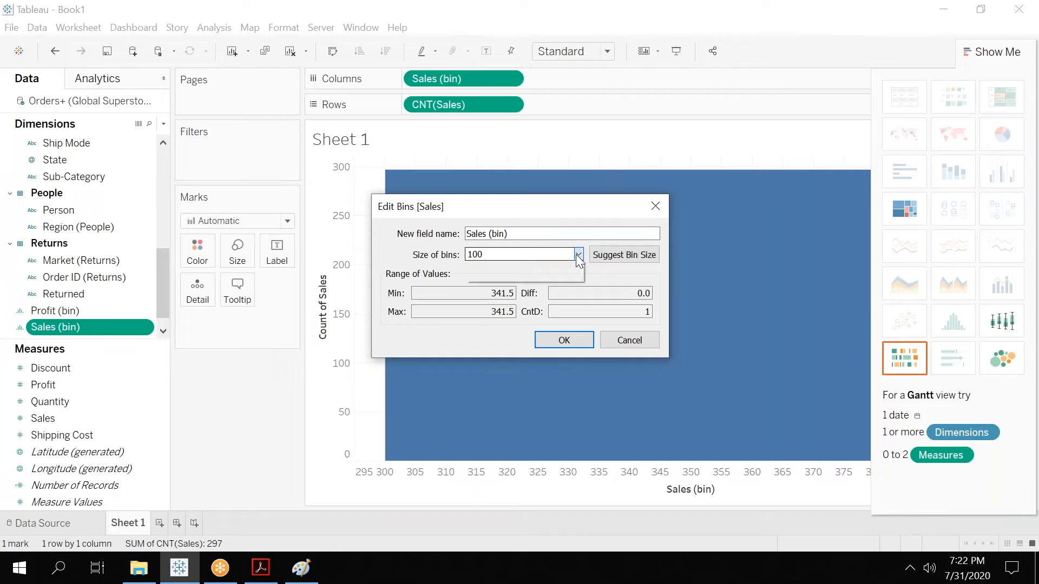
left_click(520, 264)
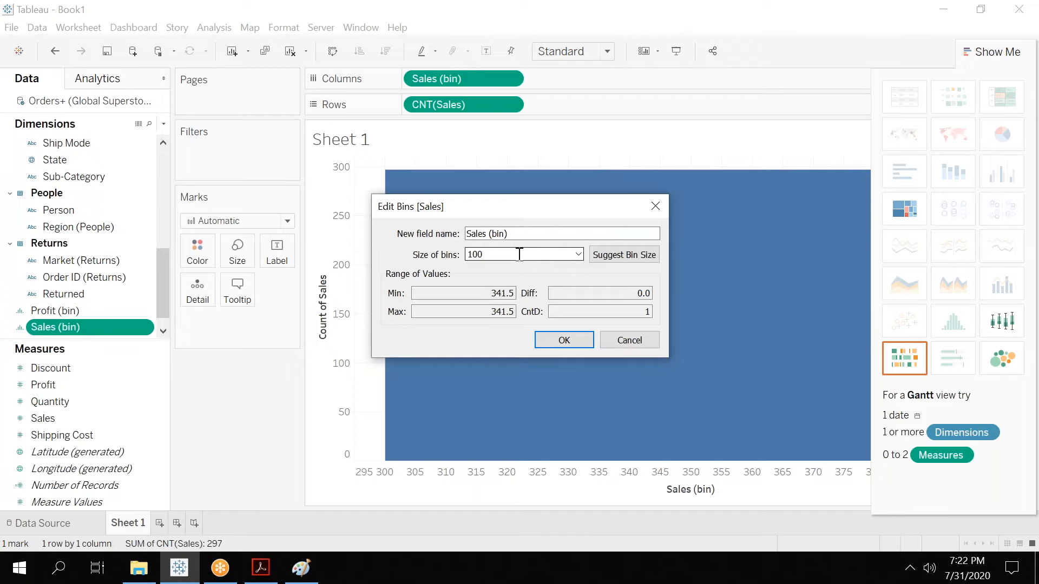
type("000")
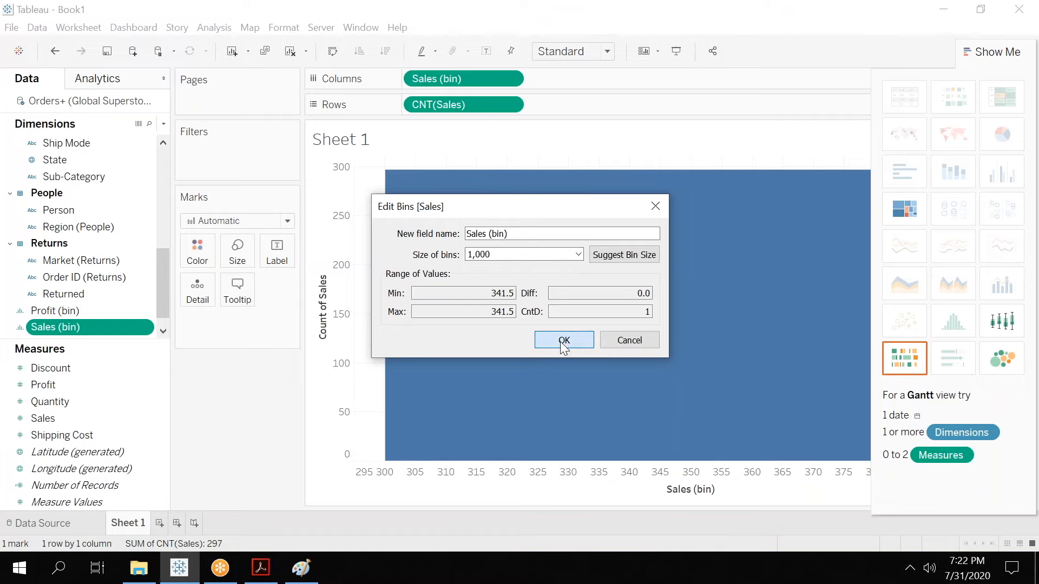
left_click(563, 341)
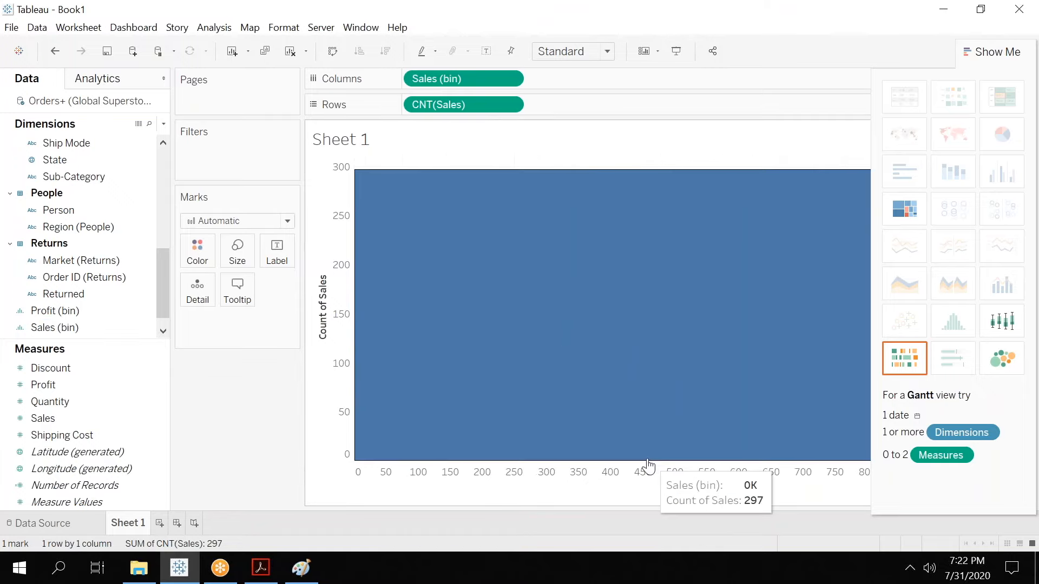
Change the Rows measure from Count to Sum of Sales.
mouse_move(370, 445)
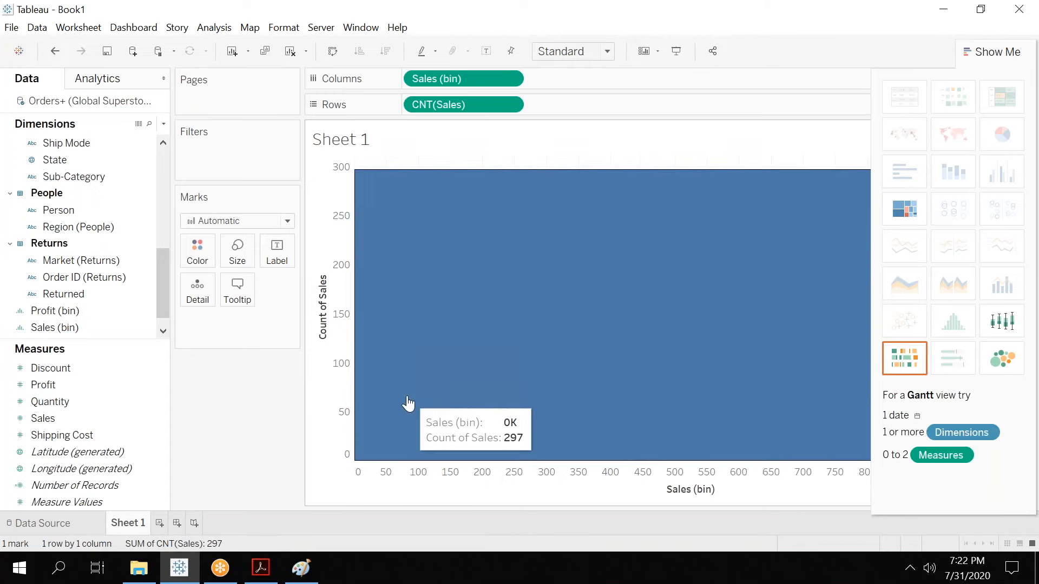
left_click(510, 104)
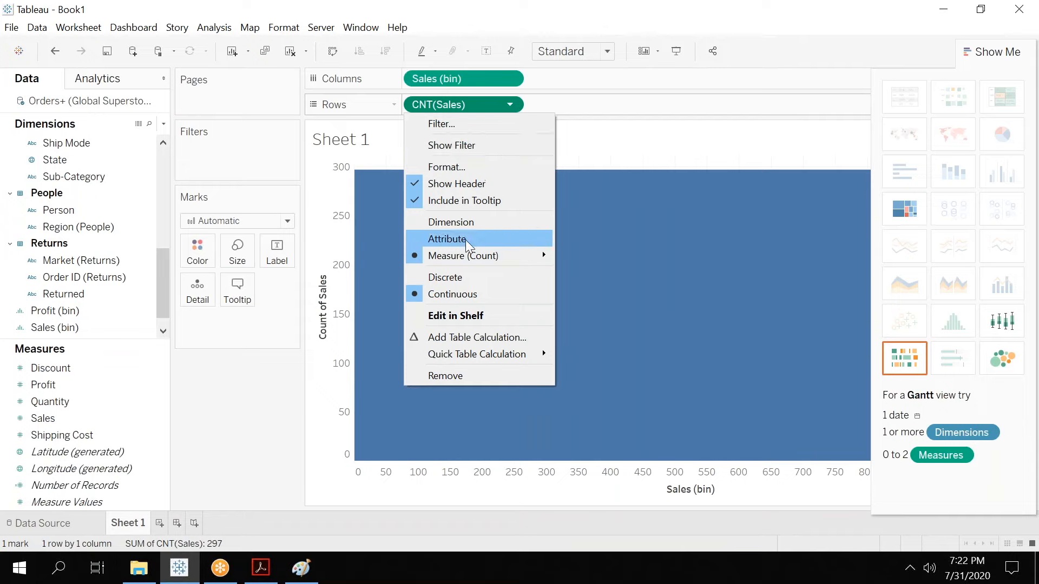
mouse_move(477, 256)
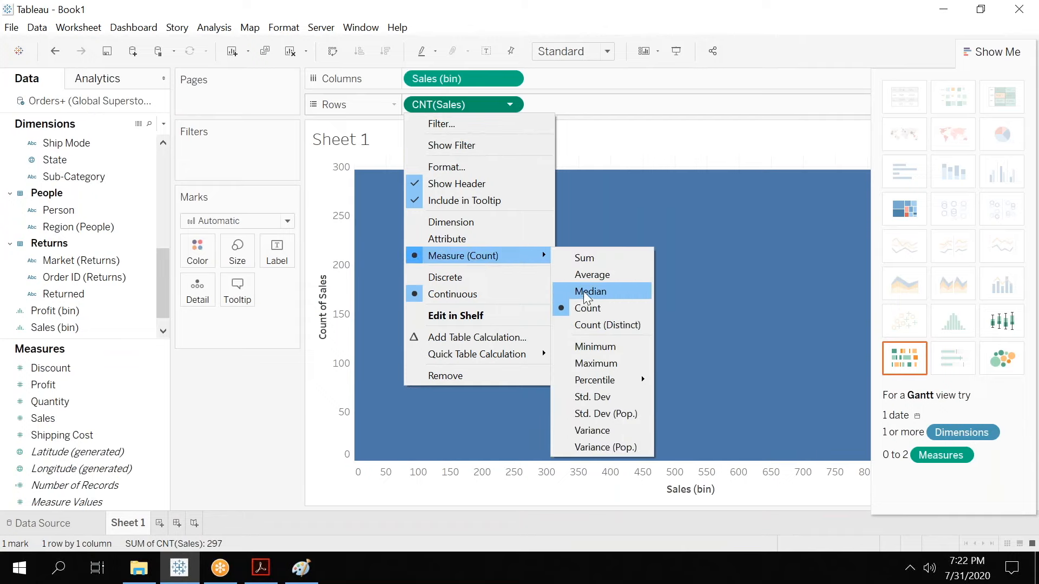
left_click(589, 258)
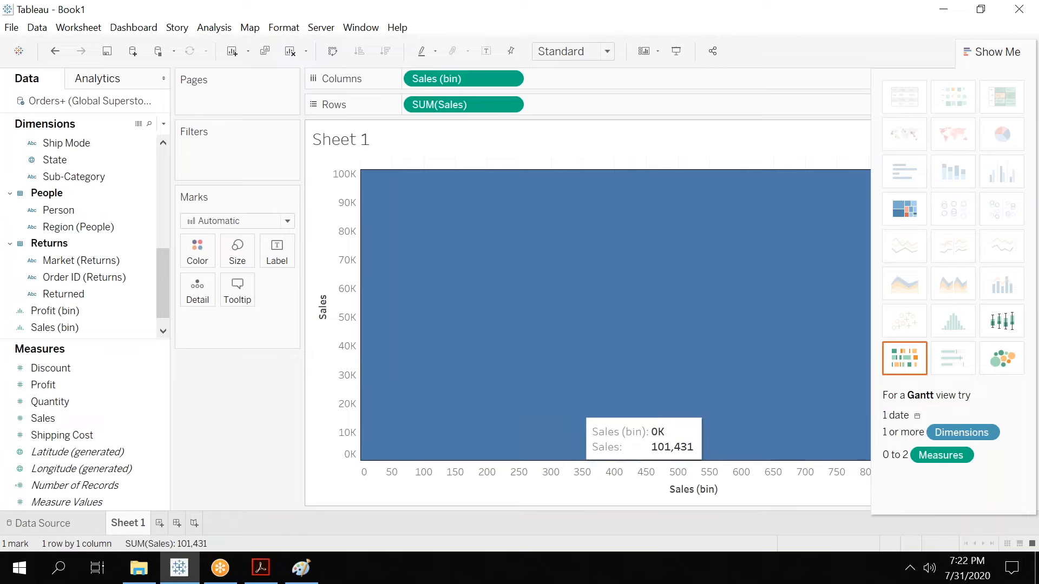
Set the Sales (bin) bin size to 50 and hide the Show Me pane.
left_click(147, 330)
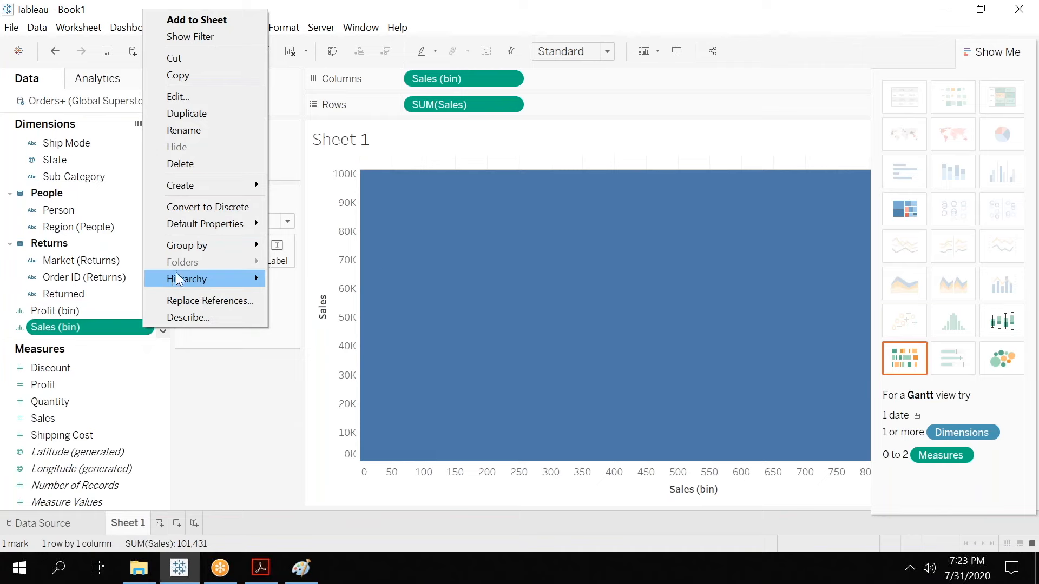
left_click(210, 98)
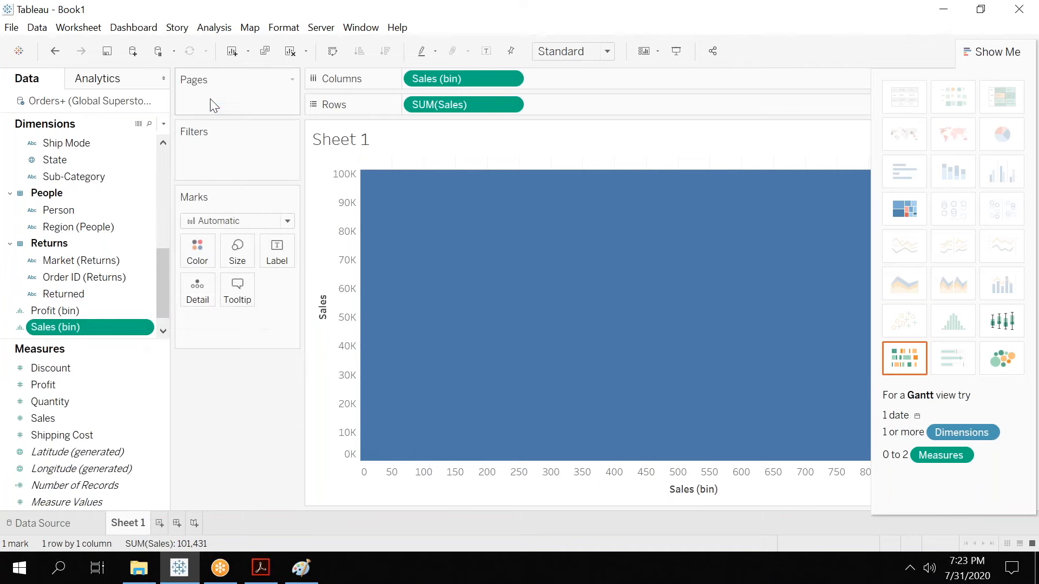
left_click(508, 253)
key("ctrl+a")
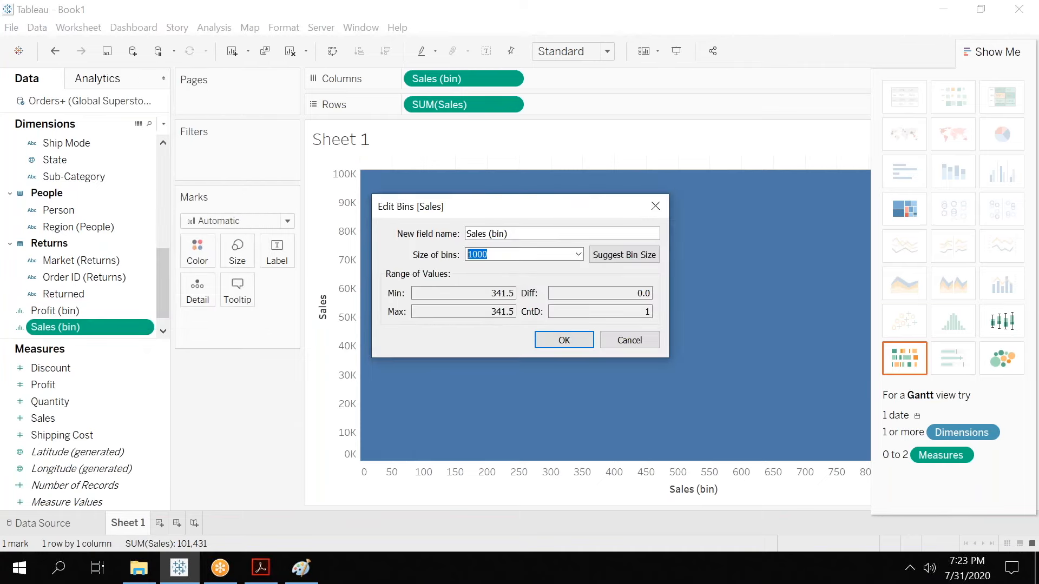
type("50")
left_click(562, 340)
mouse_move(433, 434)
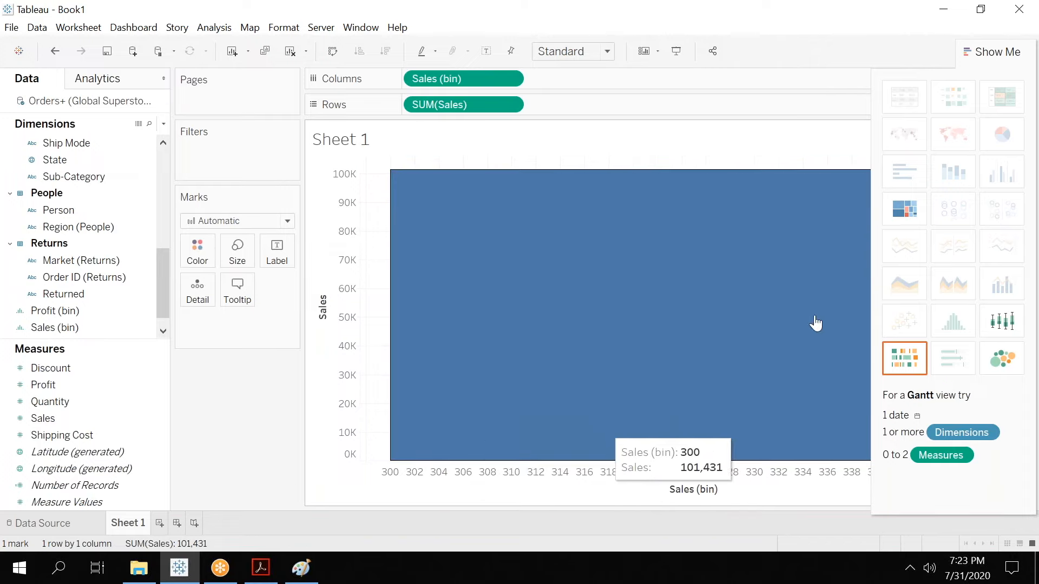
left_click(989, 65)
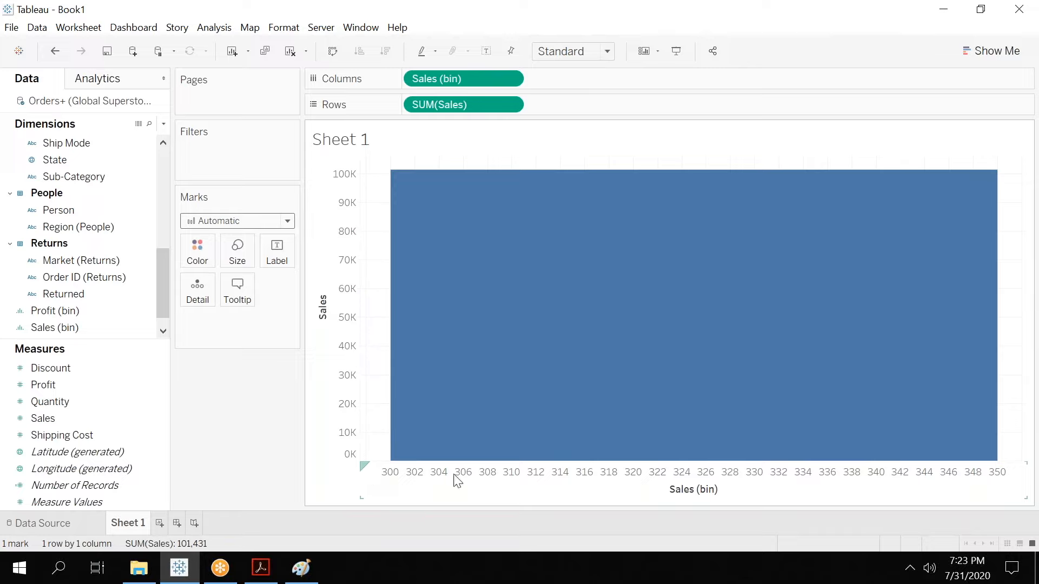
mouse_move(898, 207)
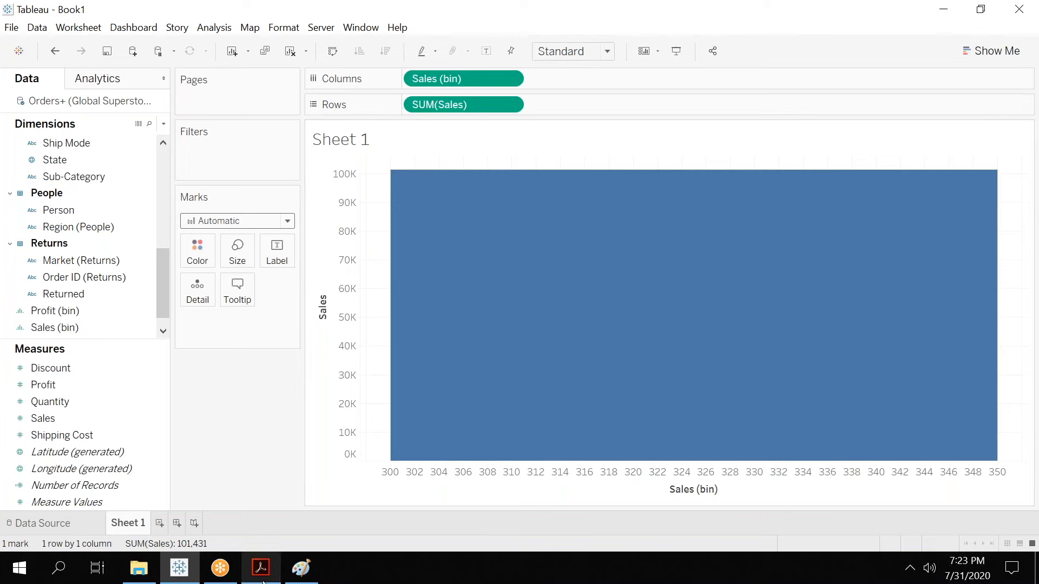
Switch to the Tableau 01.pdf slides and page down to the Establishing Connection slide.
mouse_move(262, 580)
left_click(269, 528)
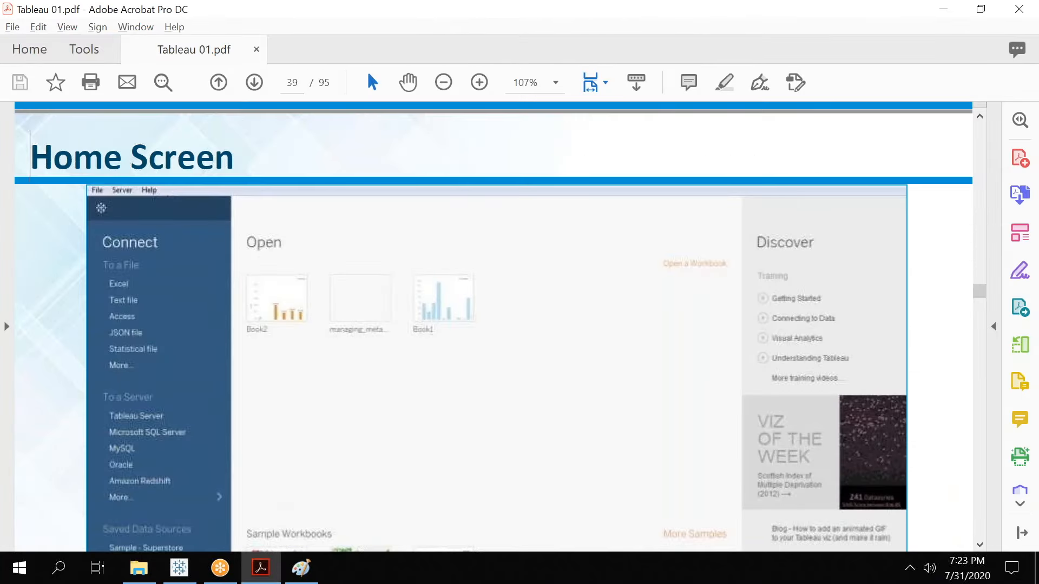
key("Down")
key("Down")
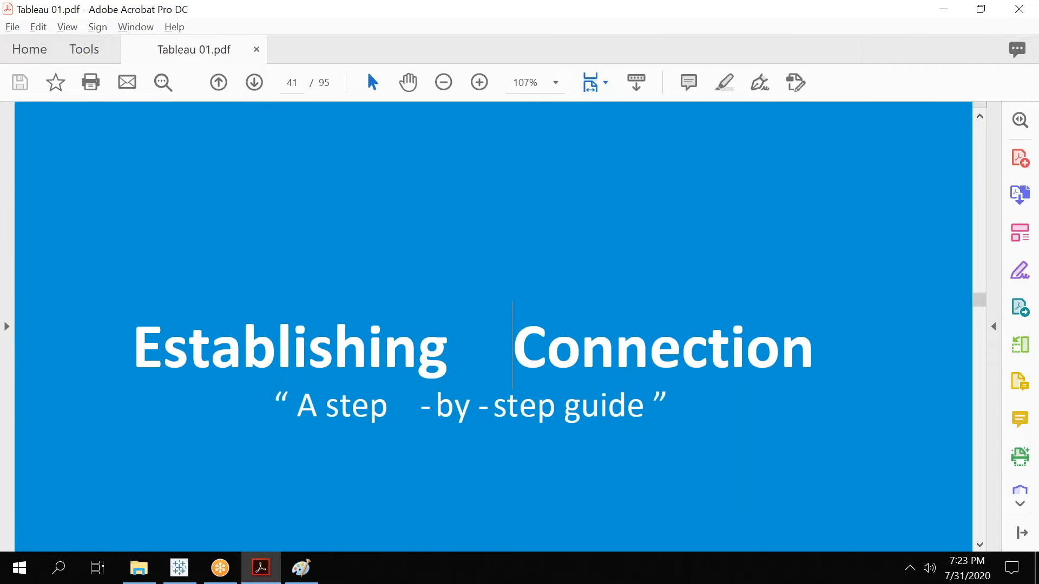
Page through the Connect To a File slides on establishing a connection to an Excel file.
key("Down")
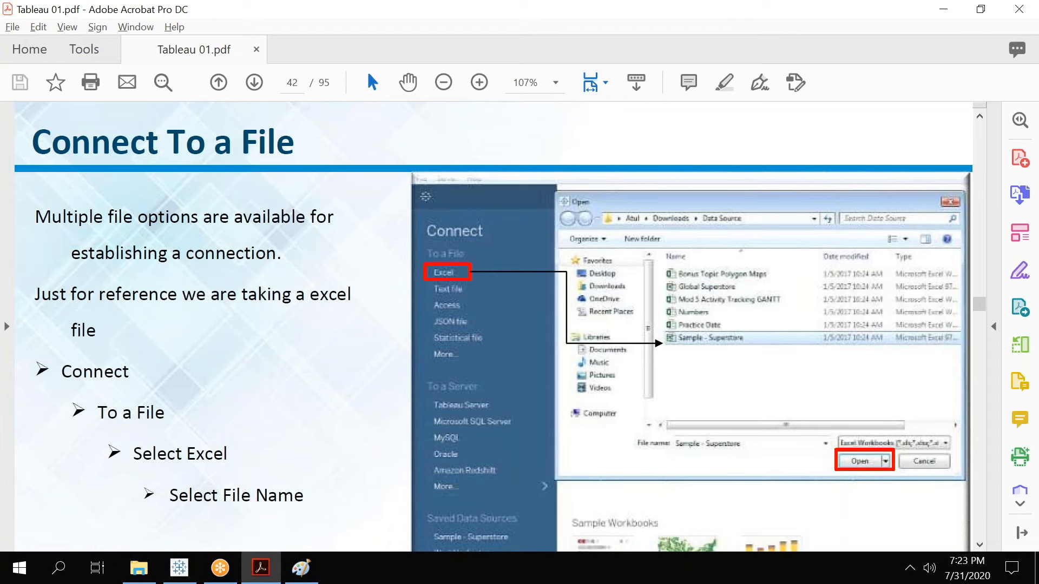
key("Down")
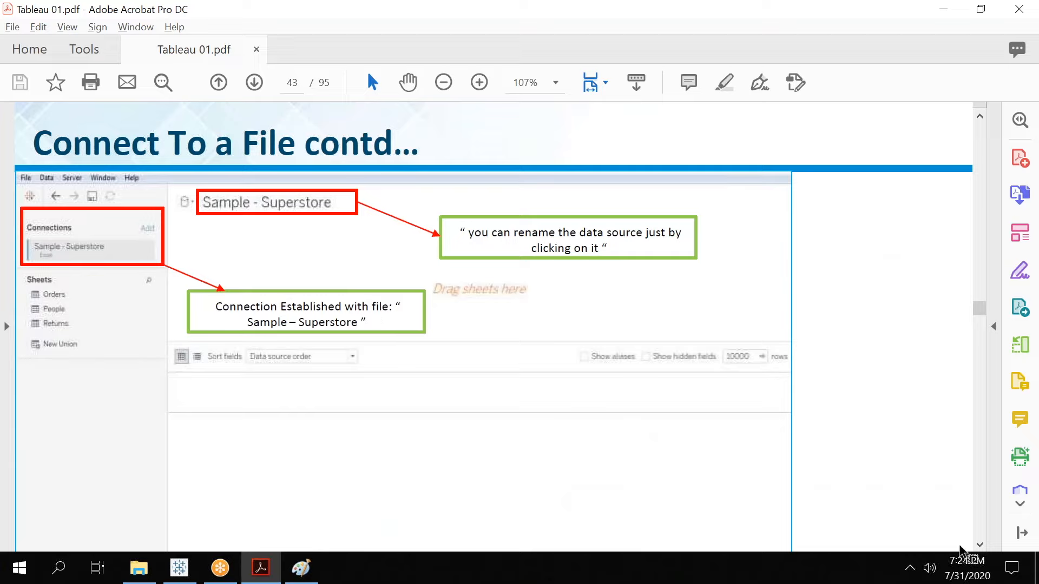
scroll(982, 549, "down", 5)
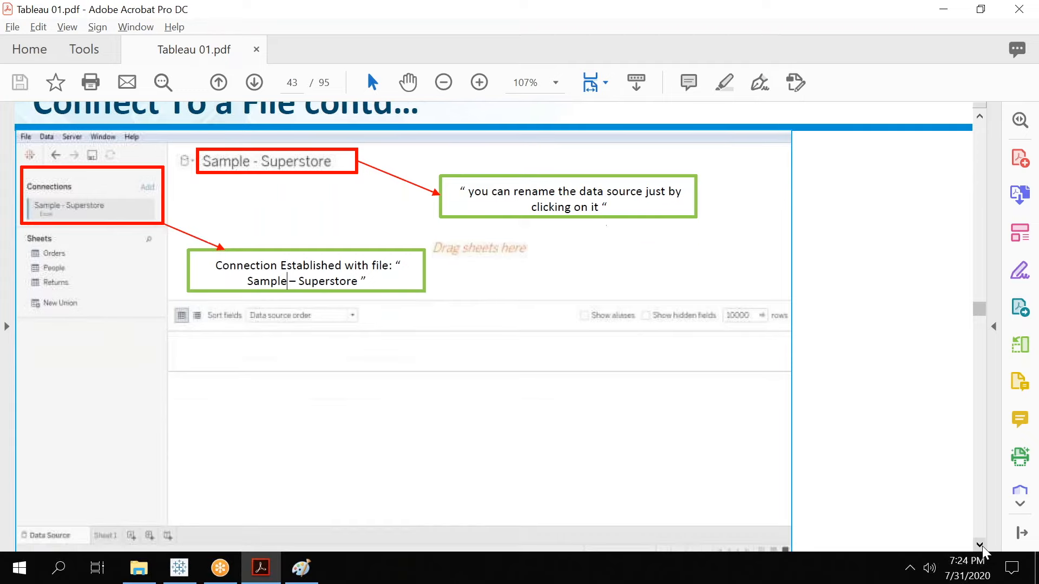
scroll(982, 551, "down", 10)
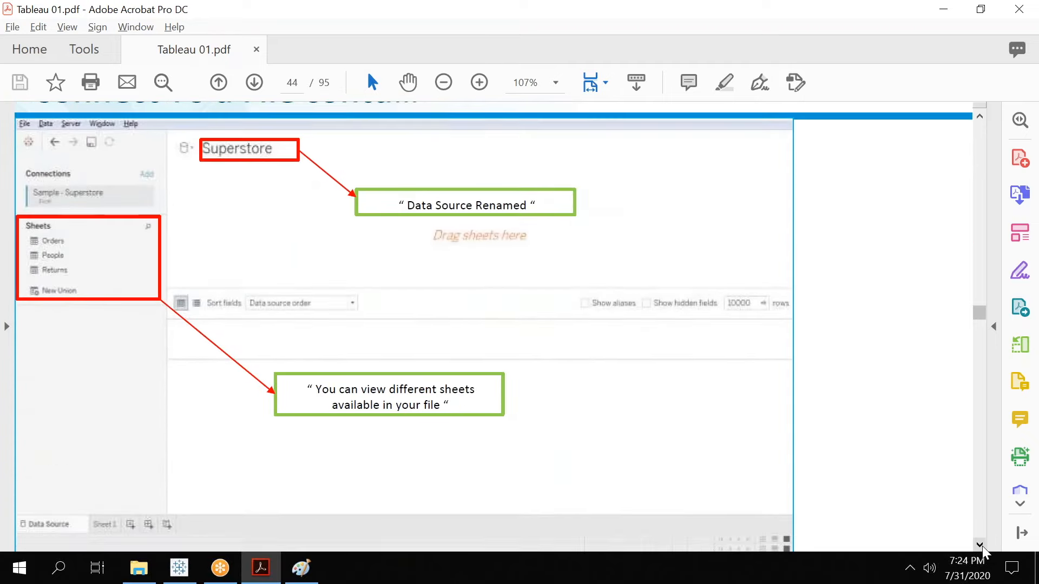
scroll(982, 549, "down", 10)
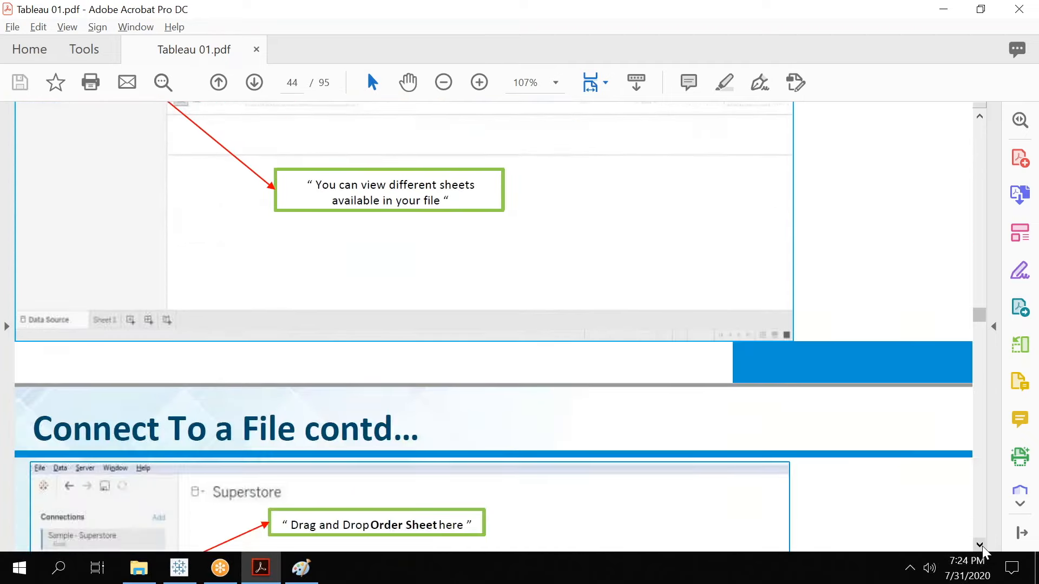
scroll(982, 549, "down", 10)
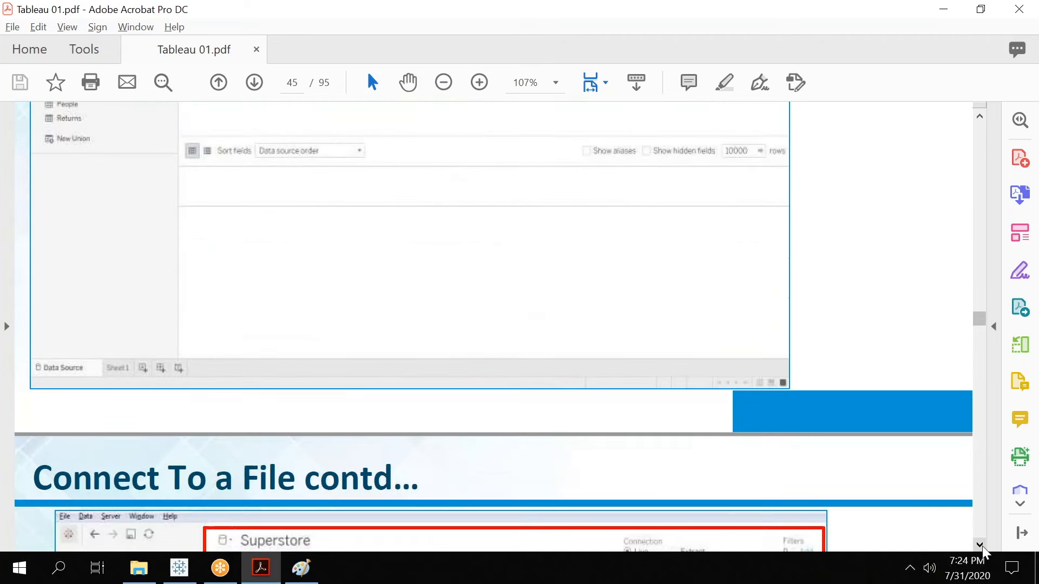
scroll(982, 550, "down", 10)
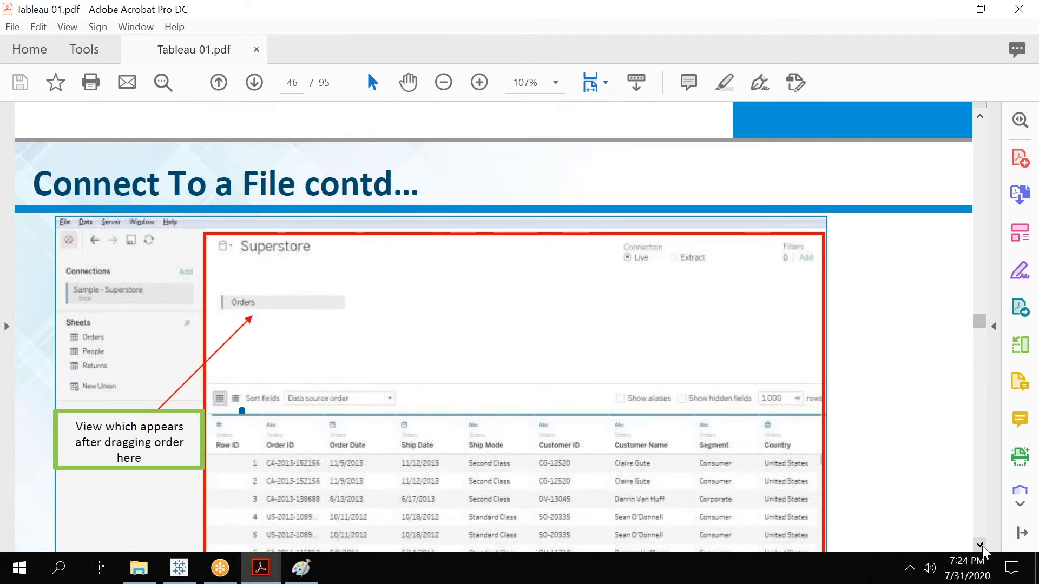
scroll(983, 552, "down", 10)
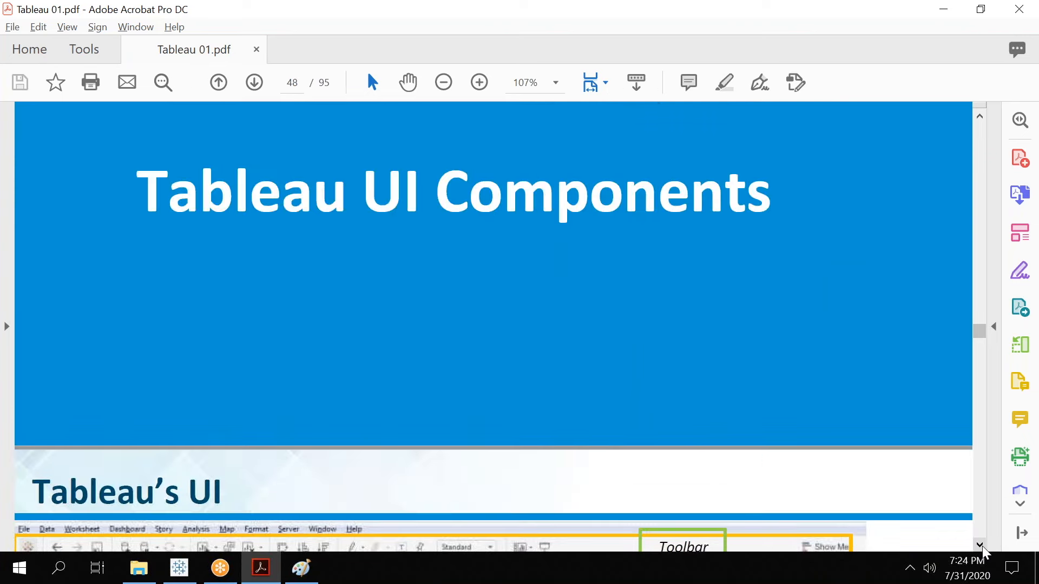
scroll(983, 552, "down", 10)
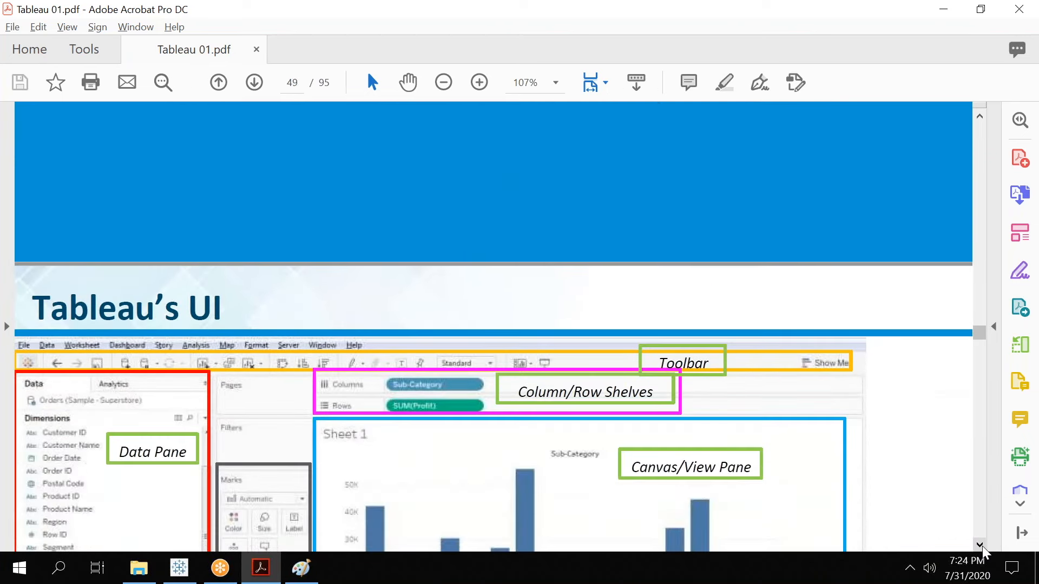
Scroll through the Tableau's UI slides describing the data pane, shelves, marks card and canvas.
scroll(982, 550, "down", 4)
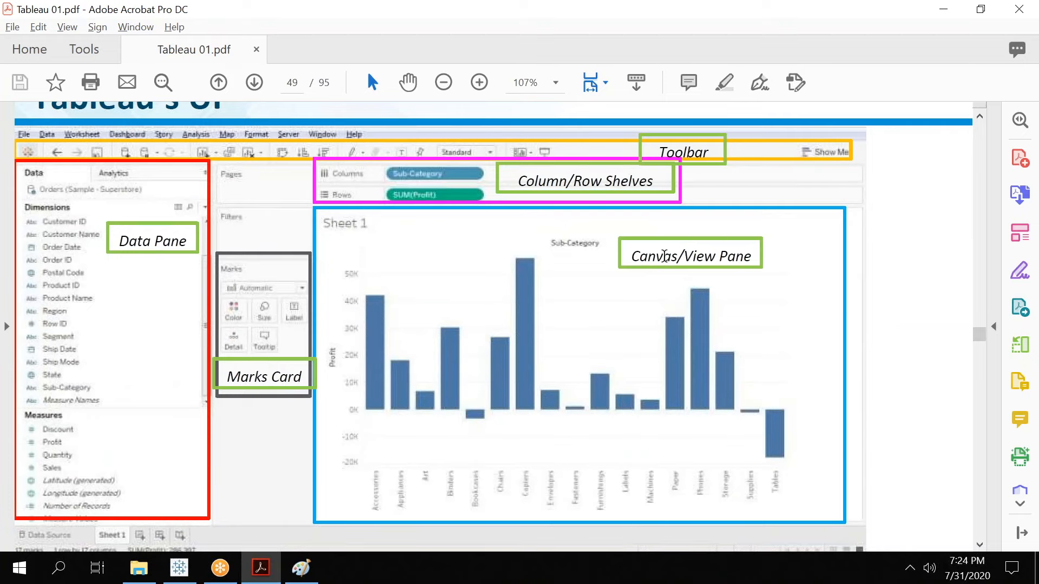
left_click(980, 544)
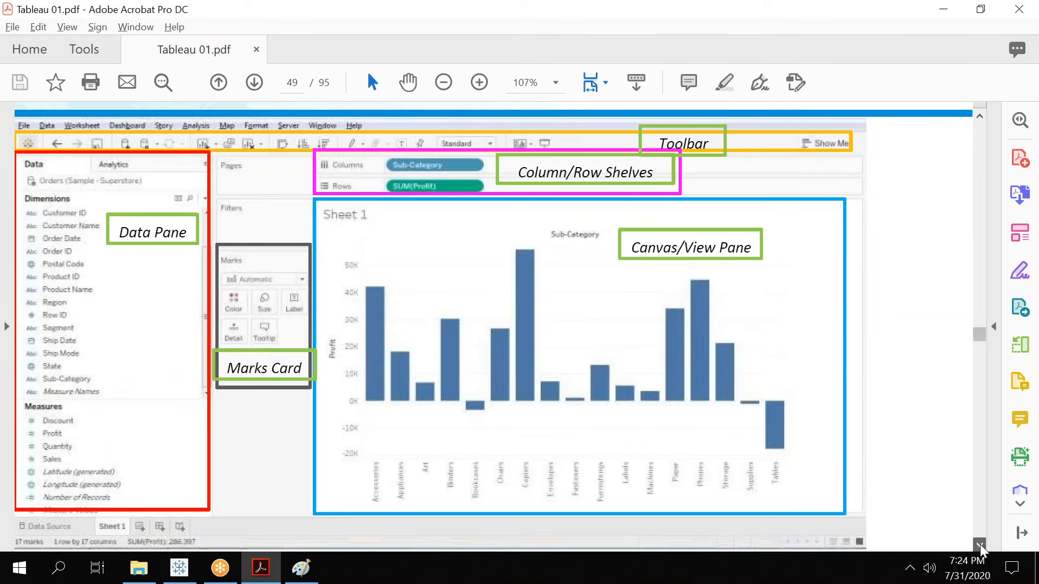
scroll(980, 544, "down", 10)
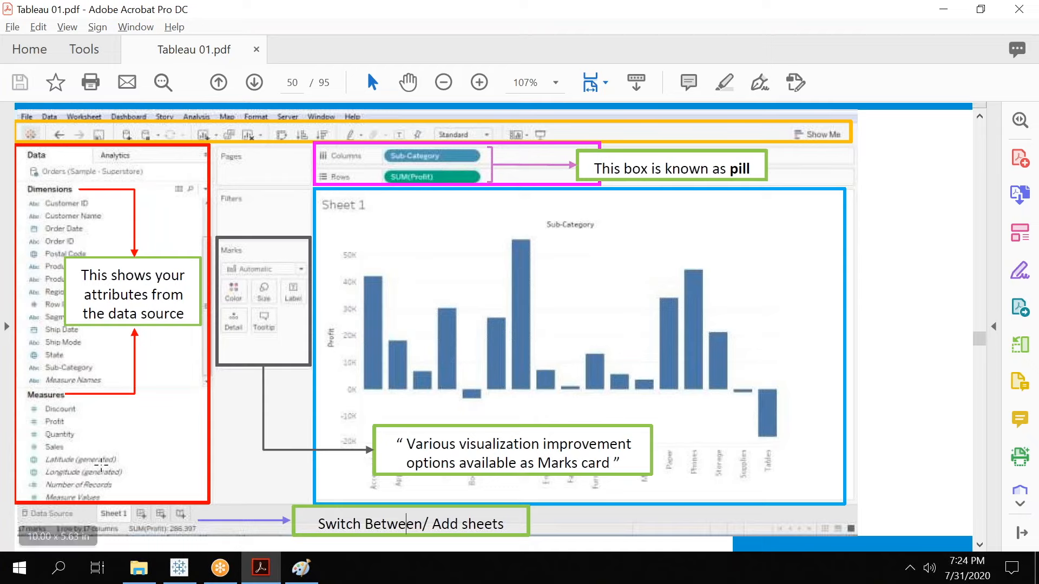
left_click(979, 544)
scroll(980, 550, "down", 10)
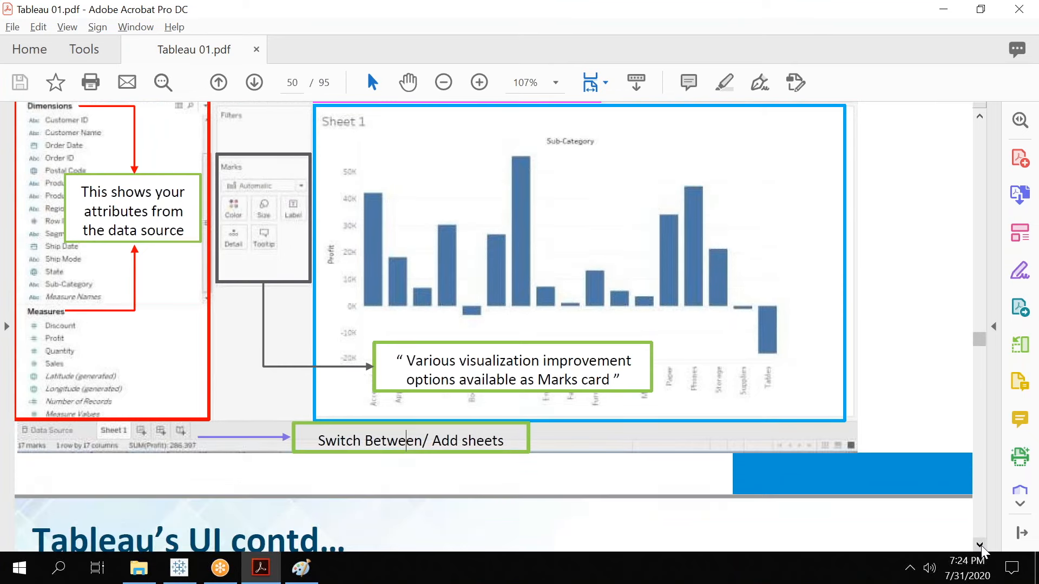
scroll(981, 550, "down", 3)
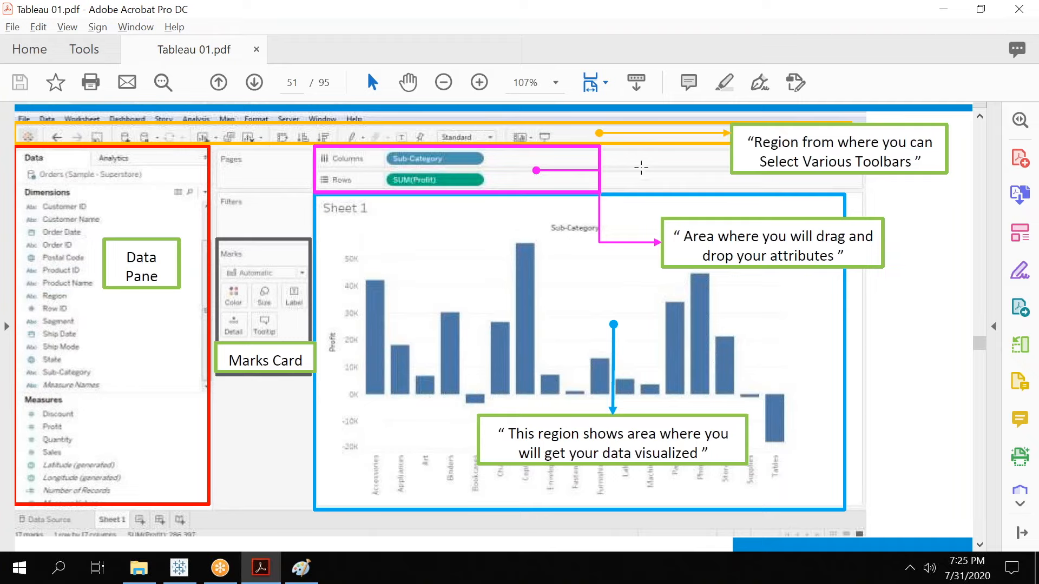
left_click(980, 547)
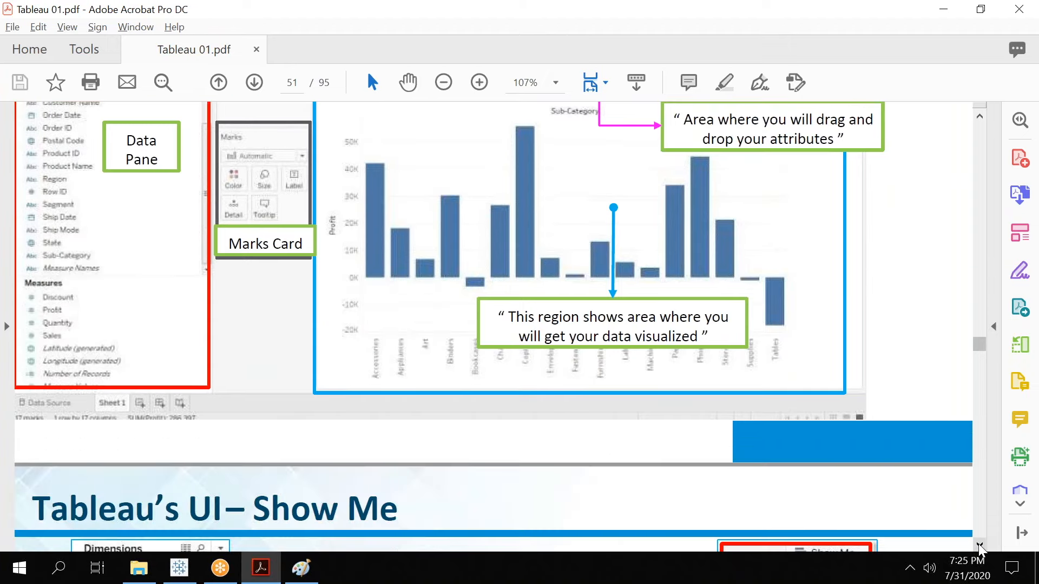
left_click(979, 548)
left_click(980, 547)
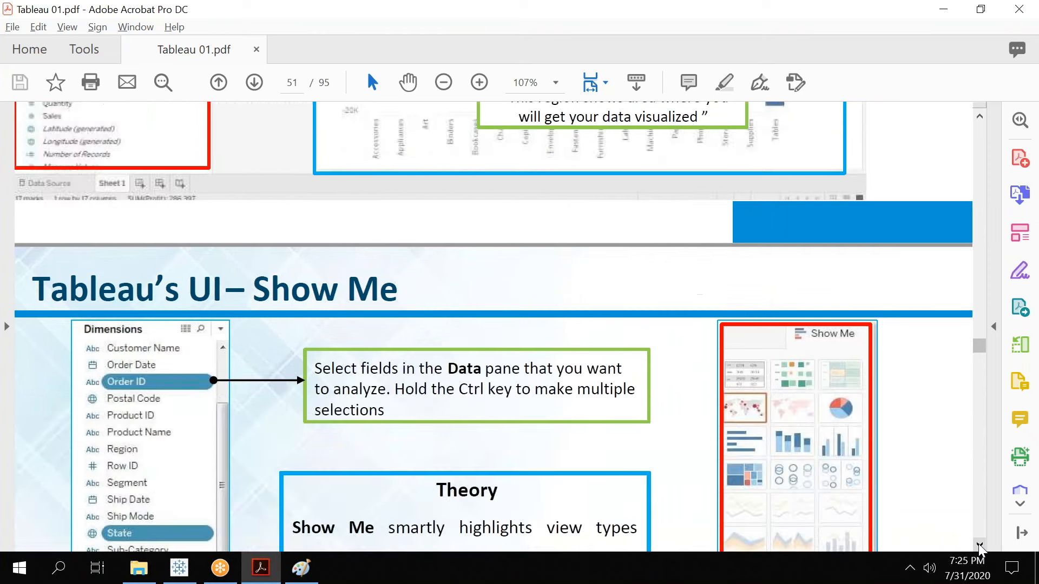
Scroll to the Tableau's UI – Show Me slide and read its explanation of Show Me.
left_click(980, 548)
left_click(980, 548)
left_click(980, 547)
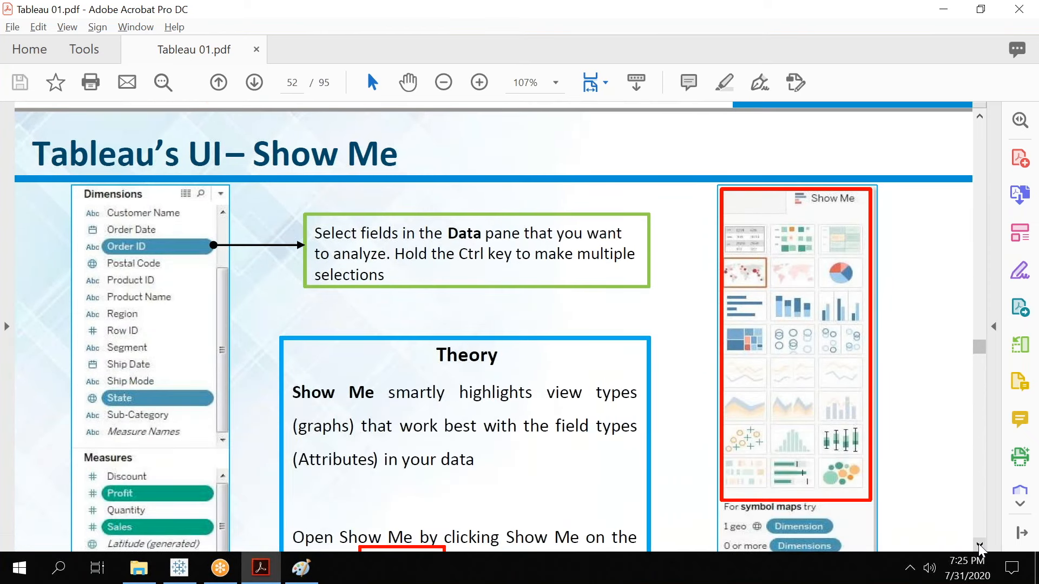
left_click(980, 547)
left_click(979, 548)
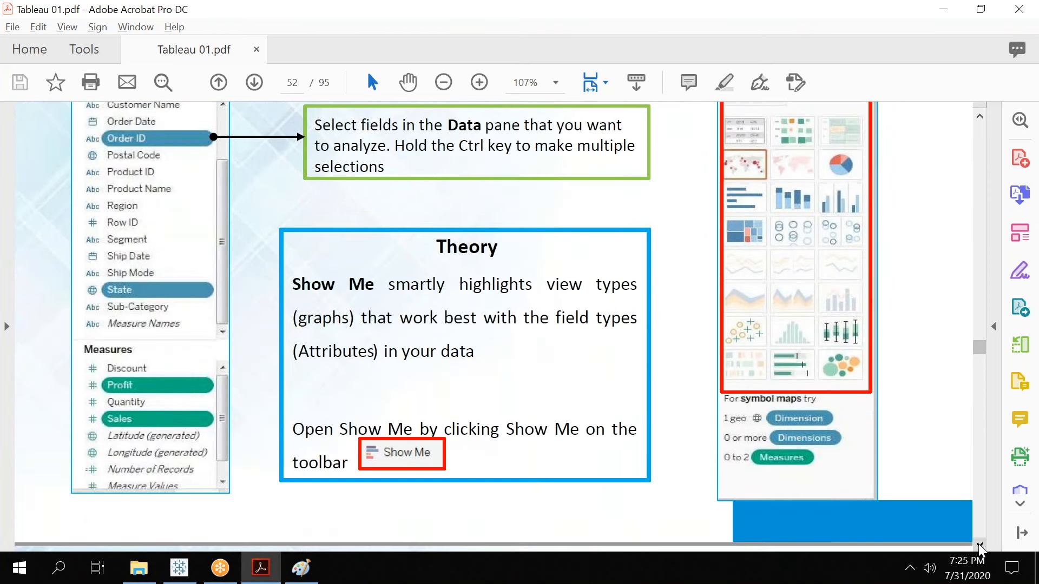
left_click(980, 548)
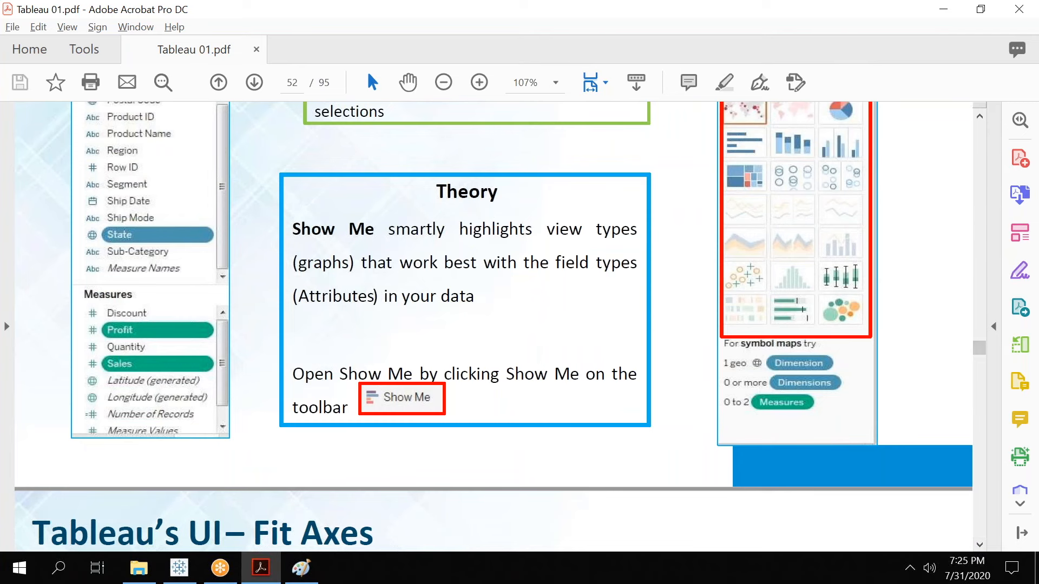
left_click(980, 116)
left_click(980, 114)
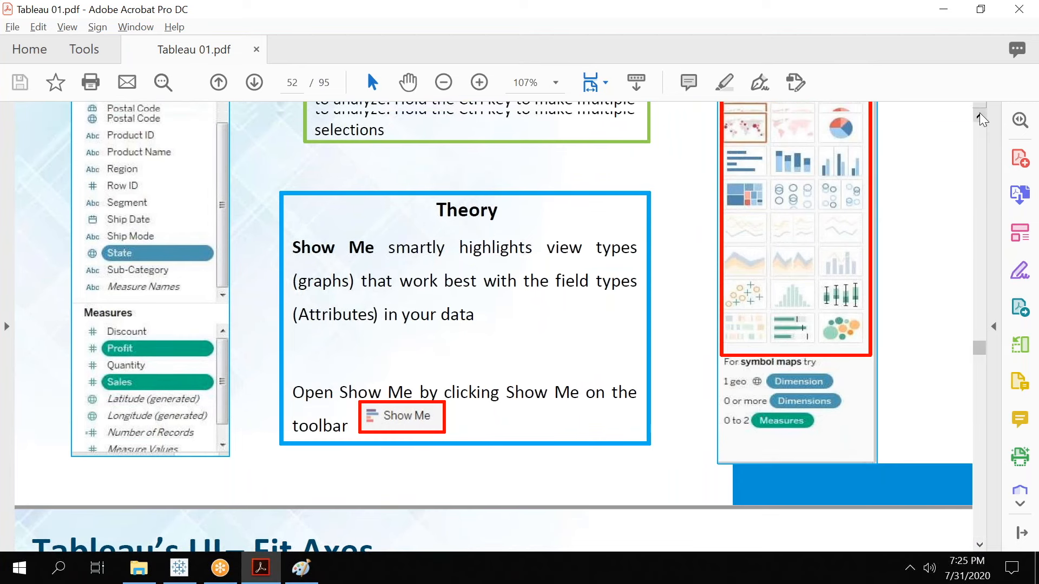
left_click(979, 114)
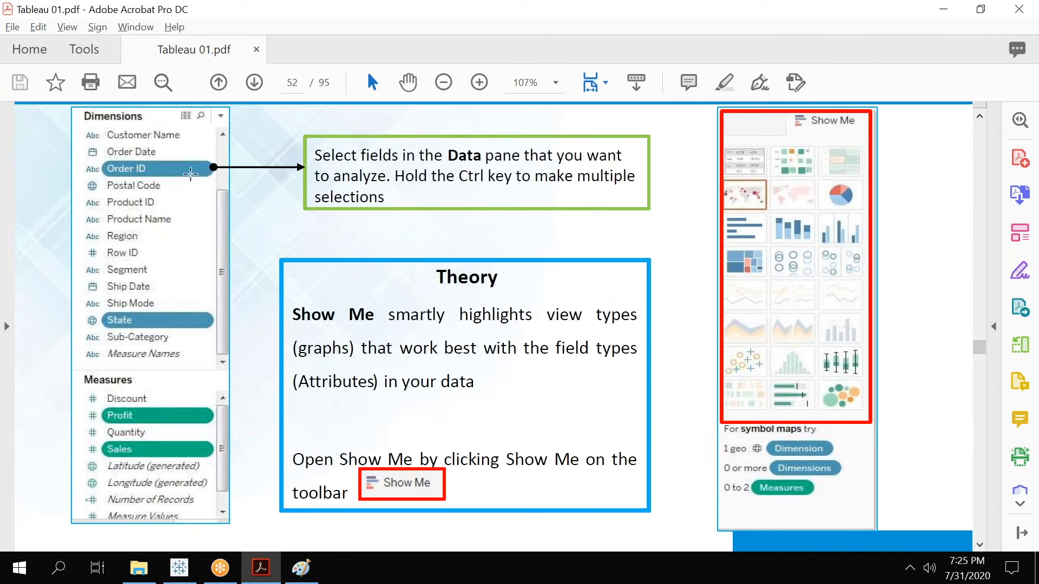